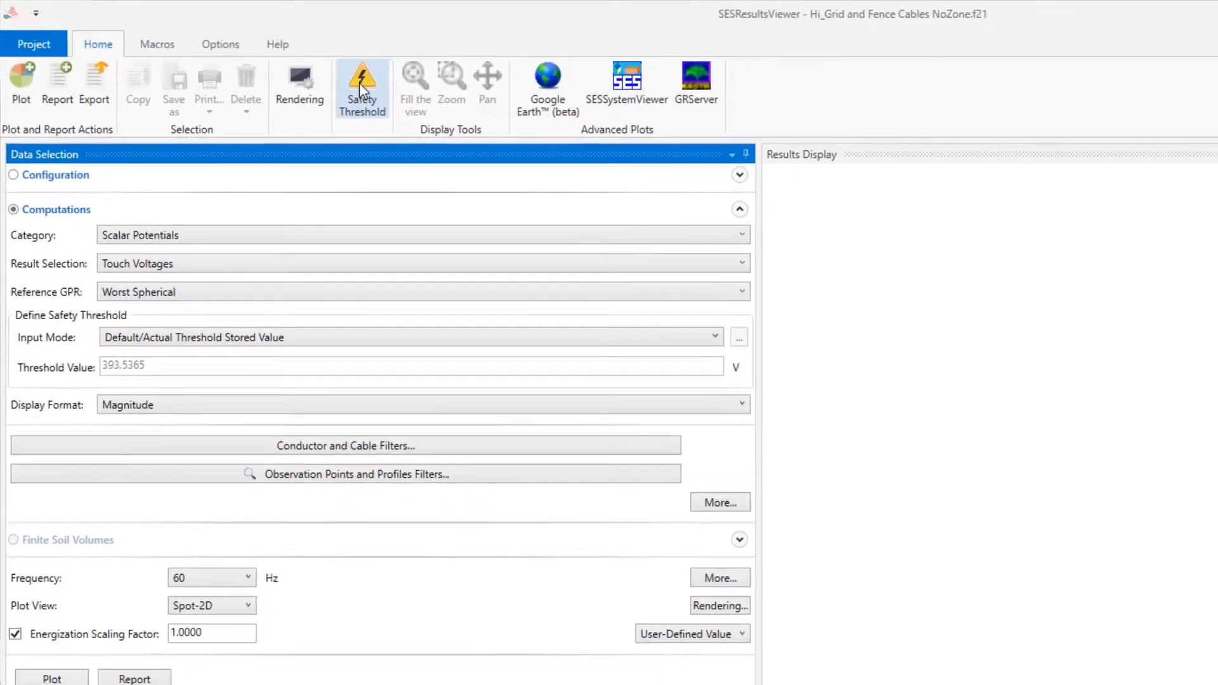
Preview the Touch and Step threshold editor from the results viewer, and look over the available CDEGS tools.
click(451, 114)
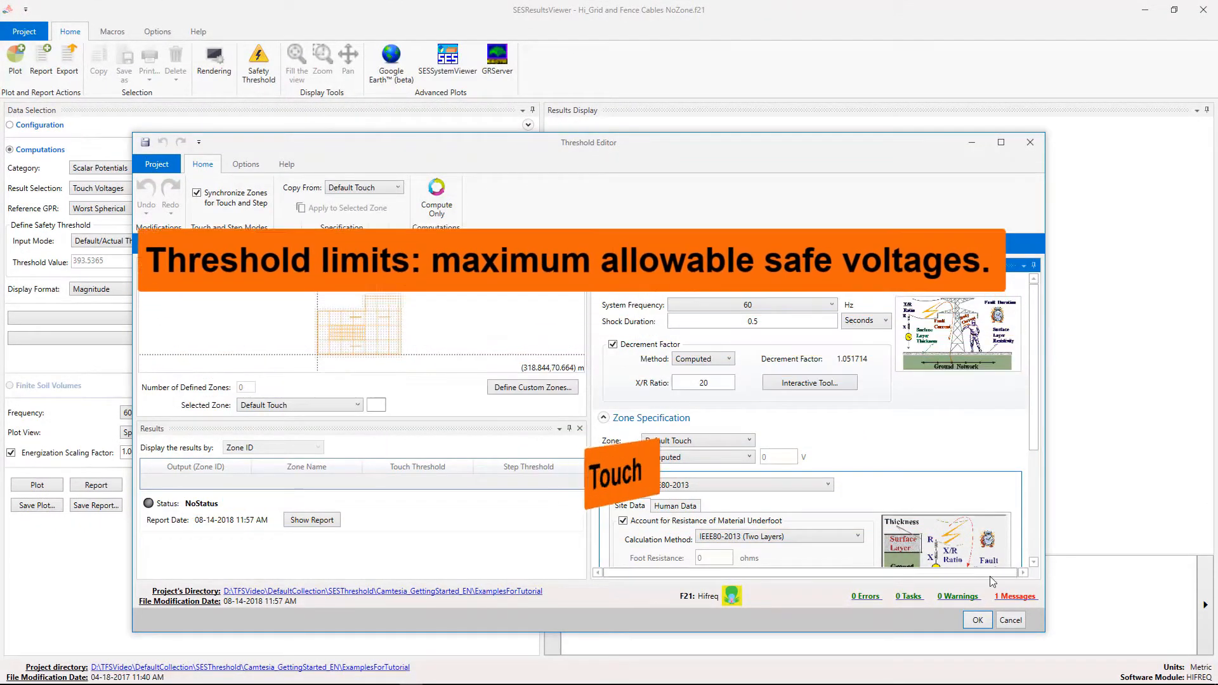
click(978, 620)
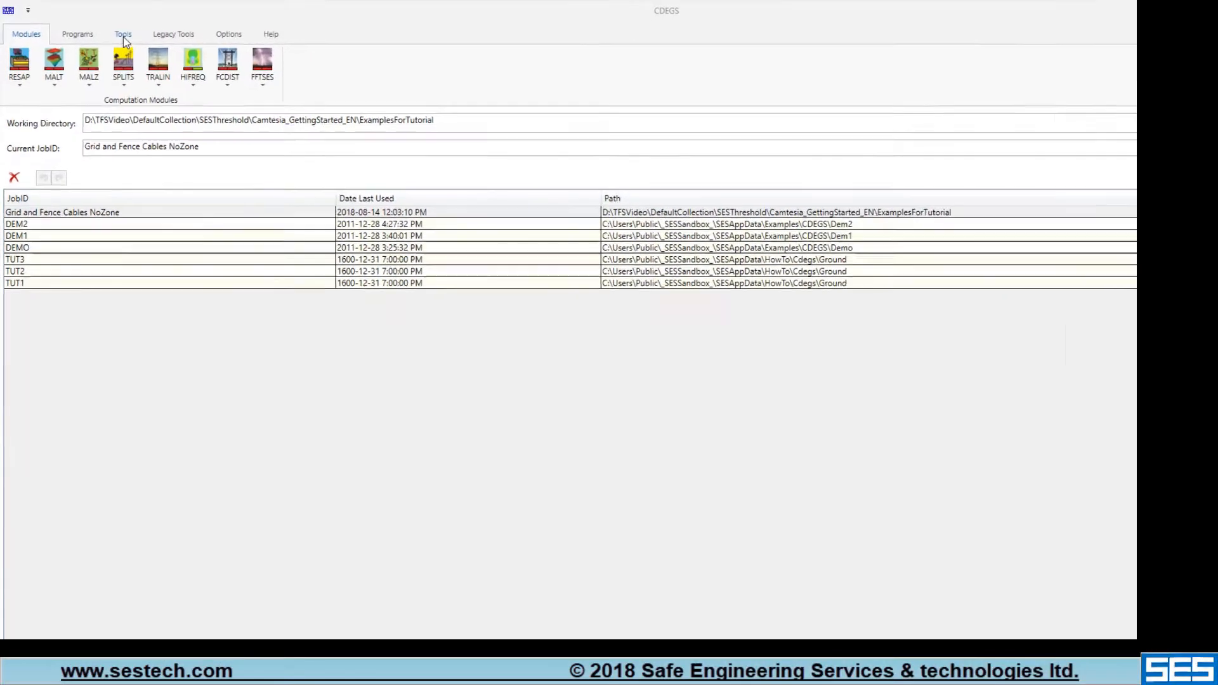
click(125, 38)
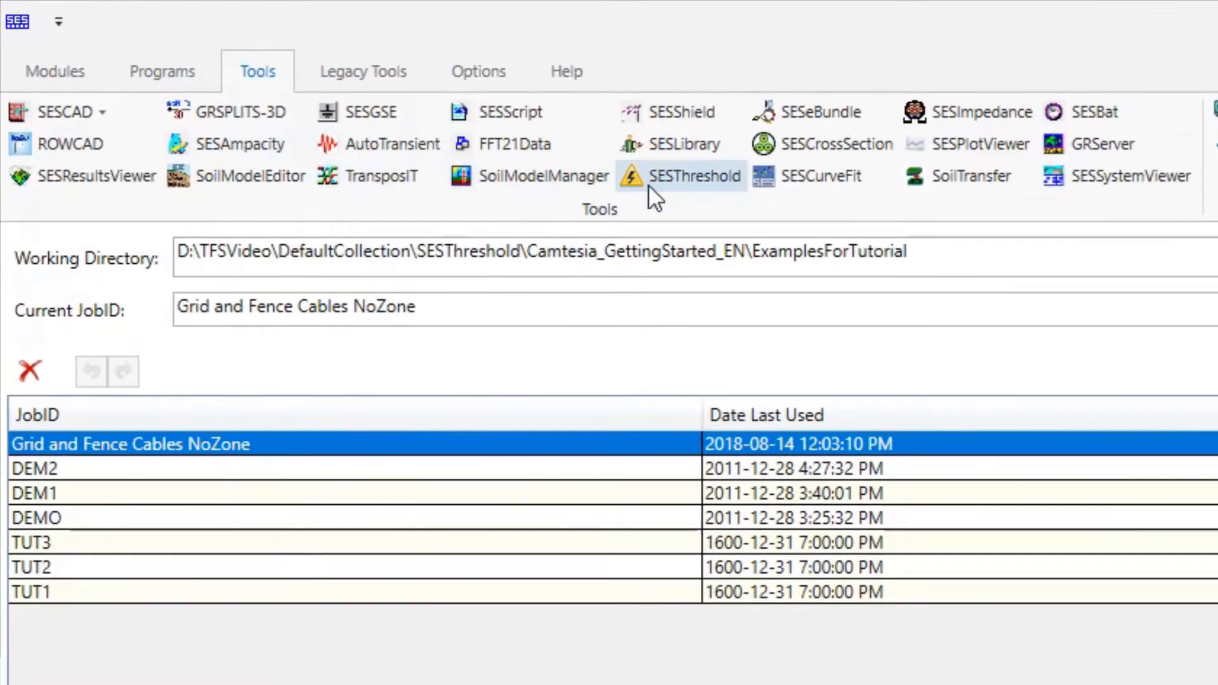
click(323, 95)
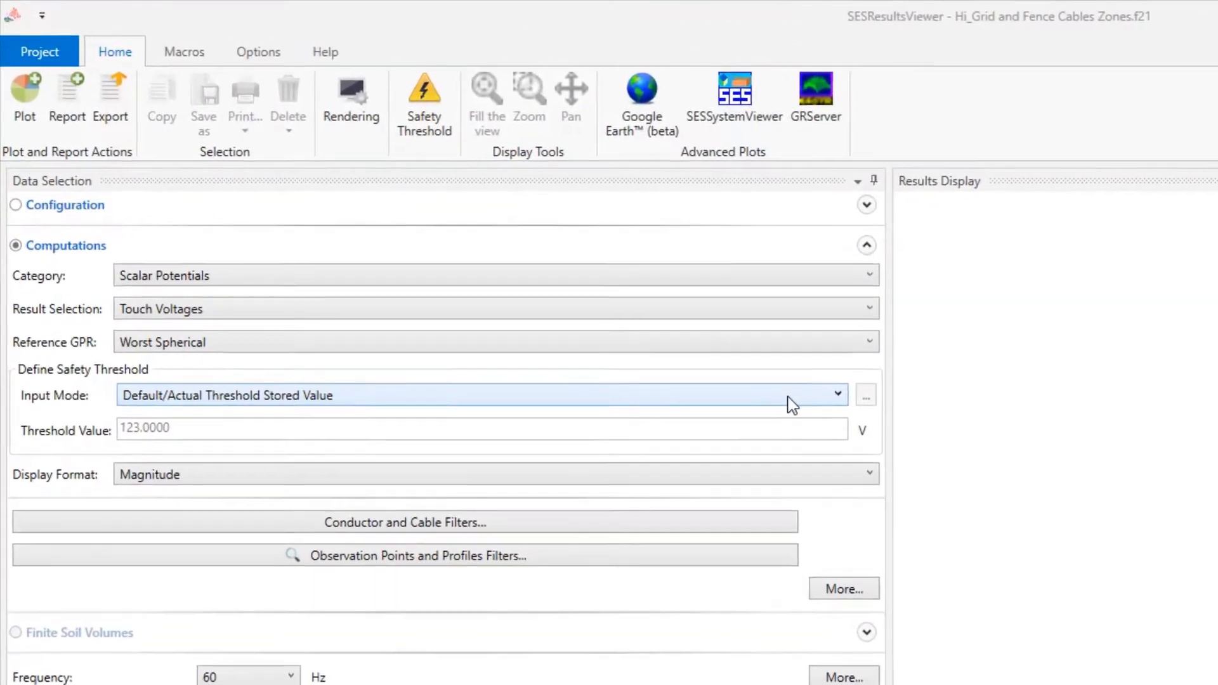
Set the touch voltage safety threshold input mode to Specify in Threshold Module, and open that module with all zones in view.
click(522, 287)
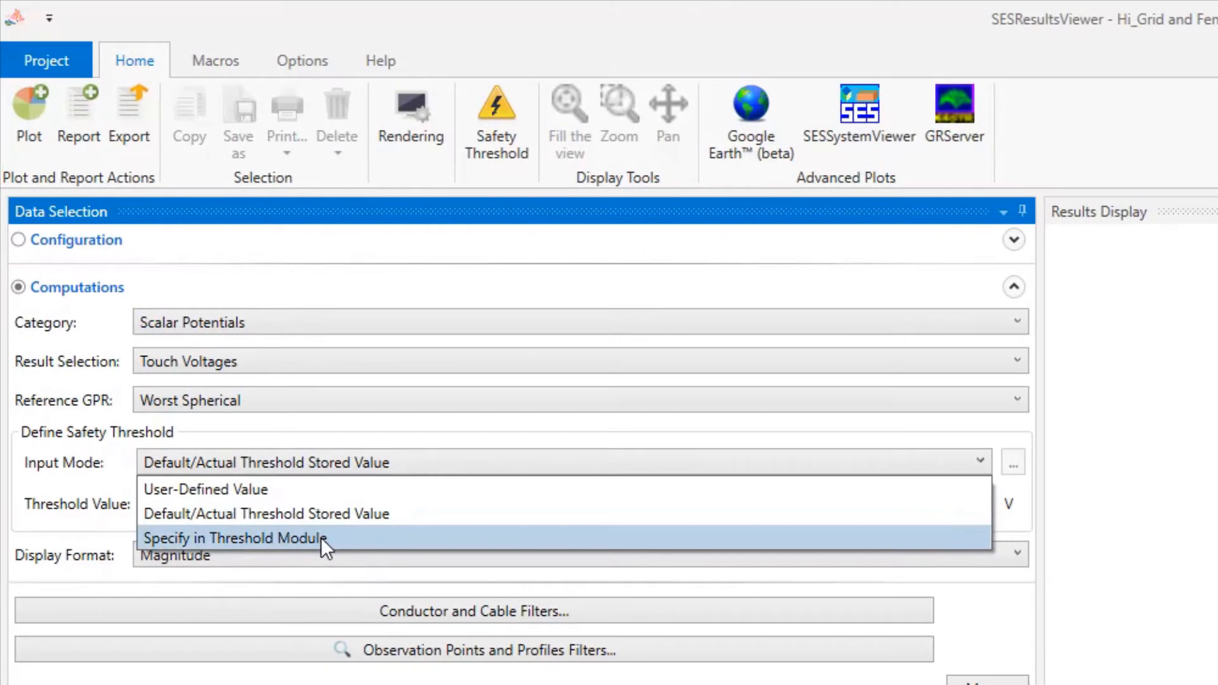
click(322, 538)
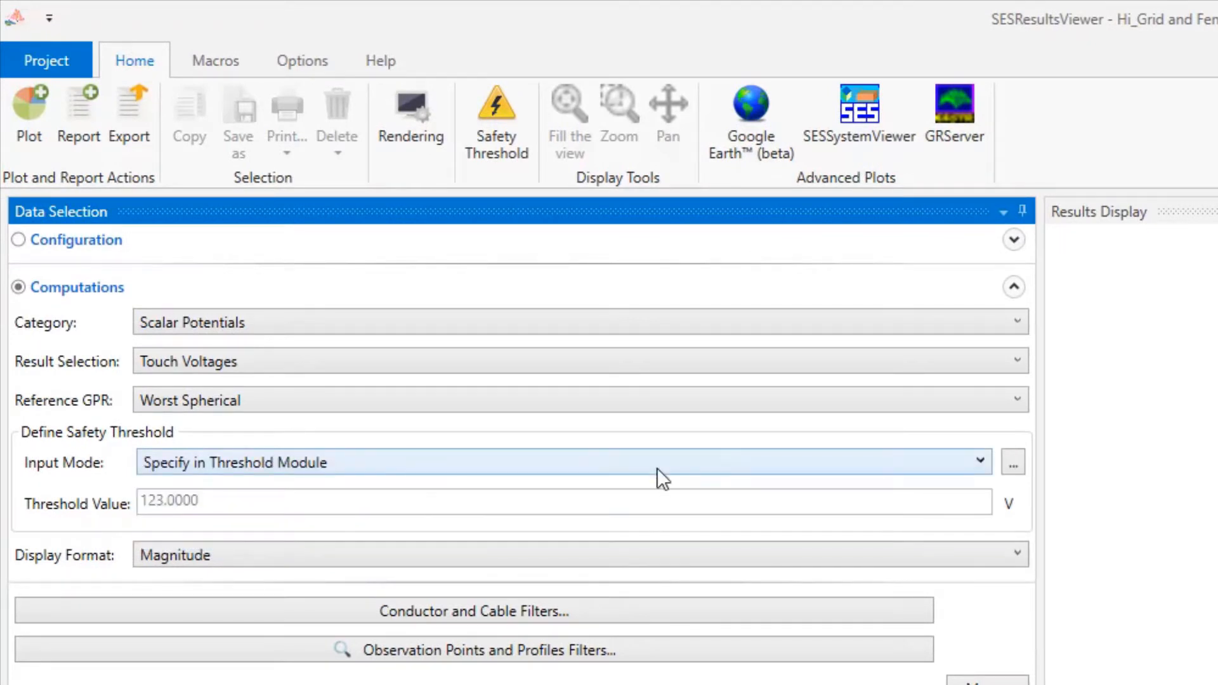
click(1013, 462)
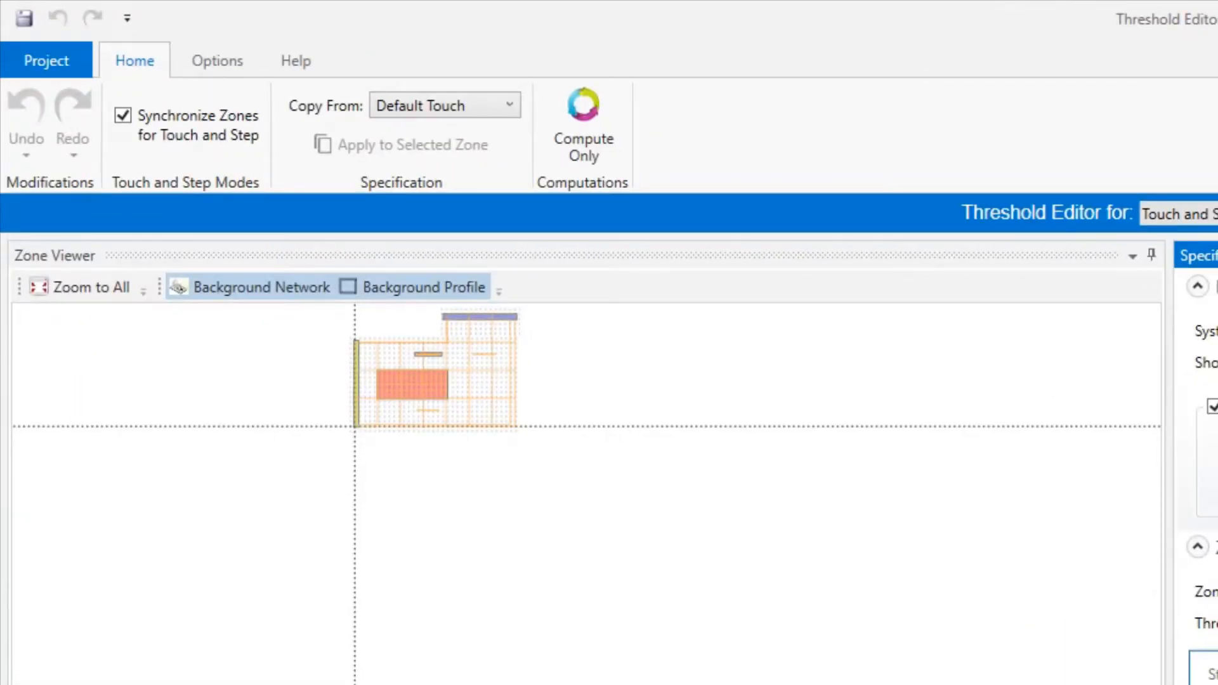
click(89, 288)
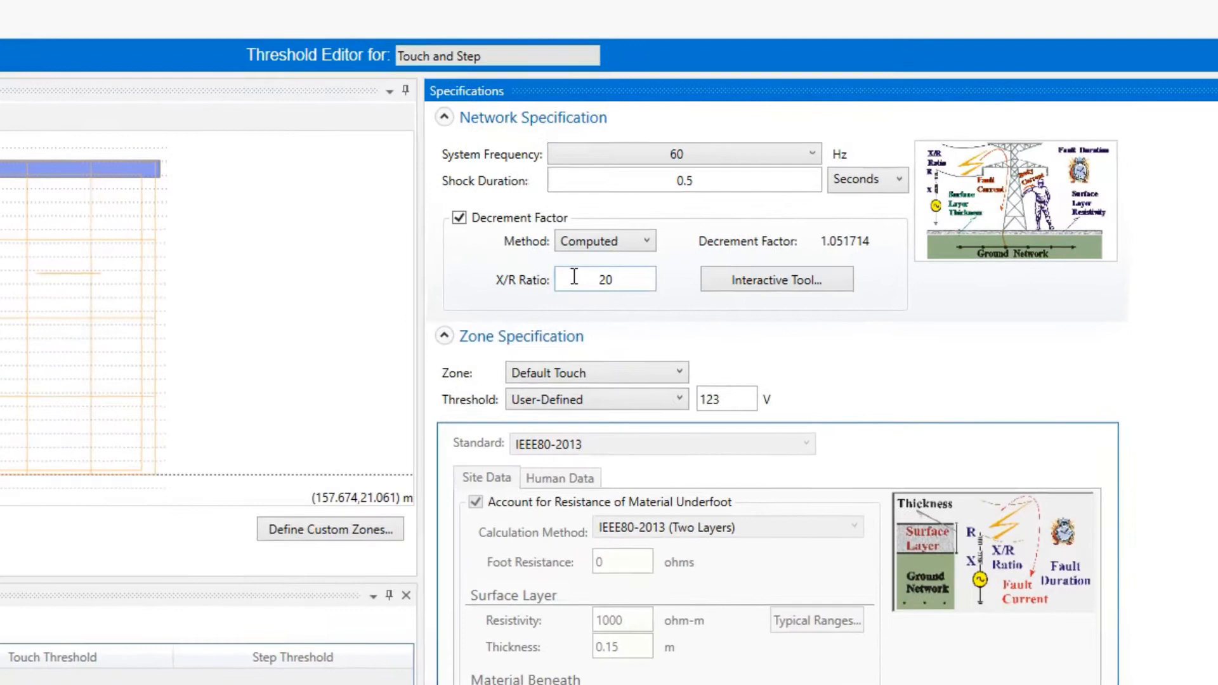
Collapse the Network Specification section in the threshold editor.
double_click(661, 265)
key(BackSpace)
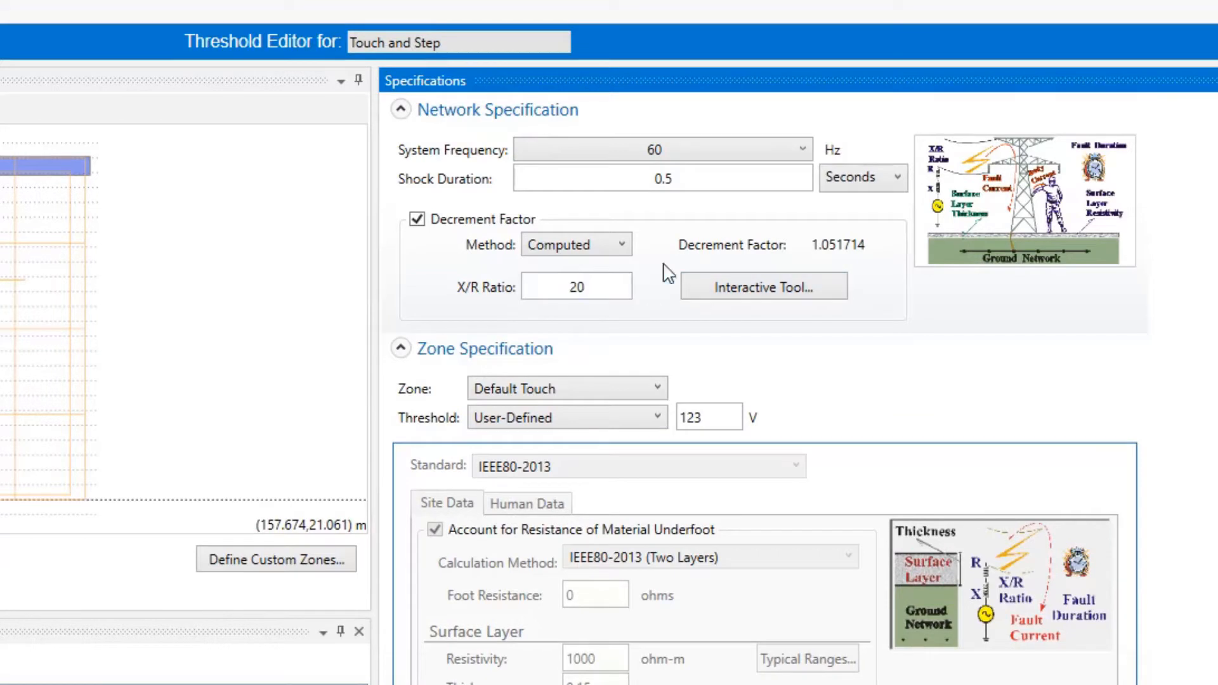
click(403, 111)
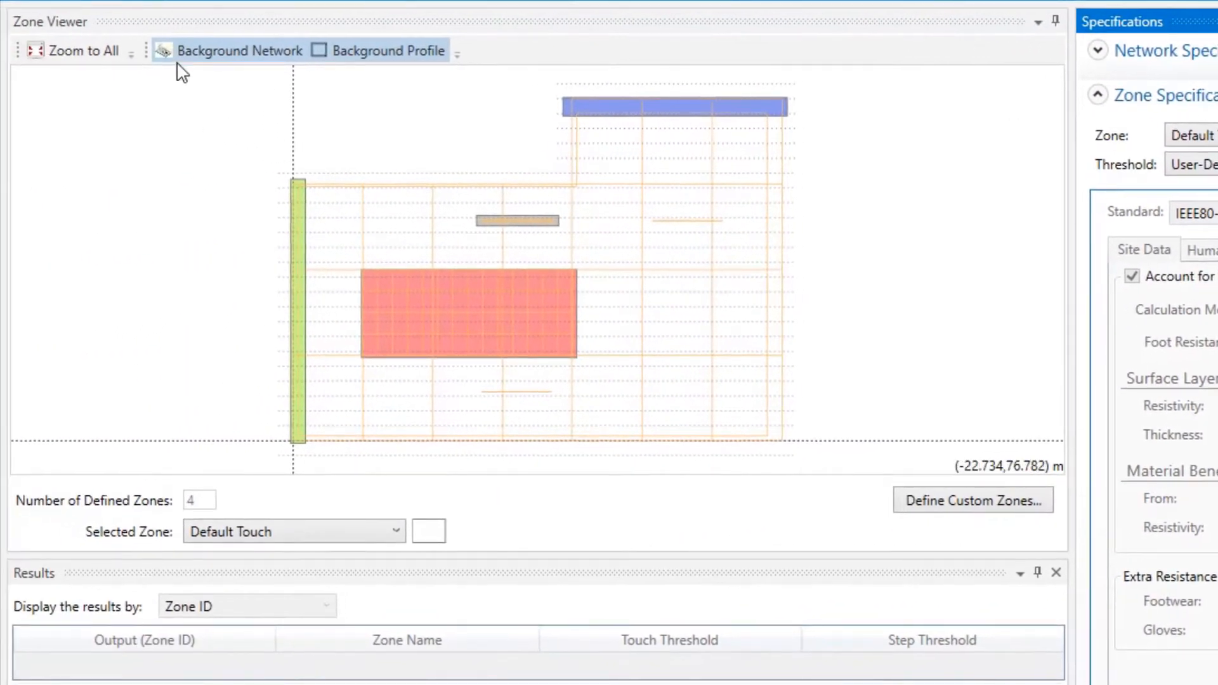
Toggle the background network and the background profile off and on in the Zone Viewer.
click(167, 53)
click(166, 53)
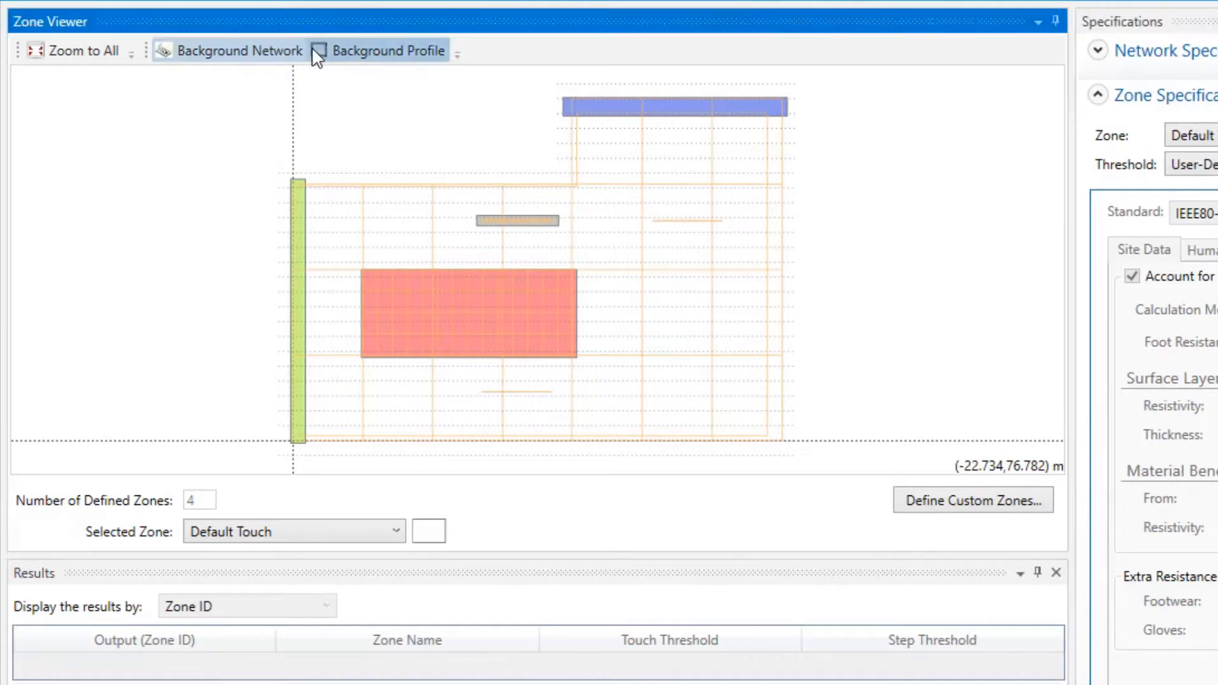
click(317, 50)
click(320, 51)
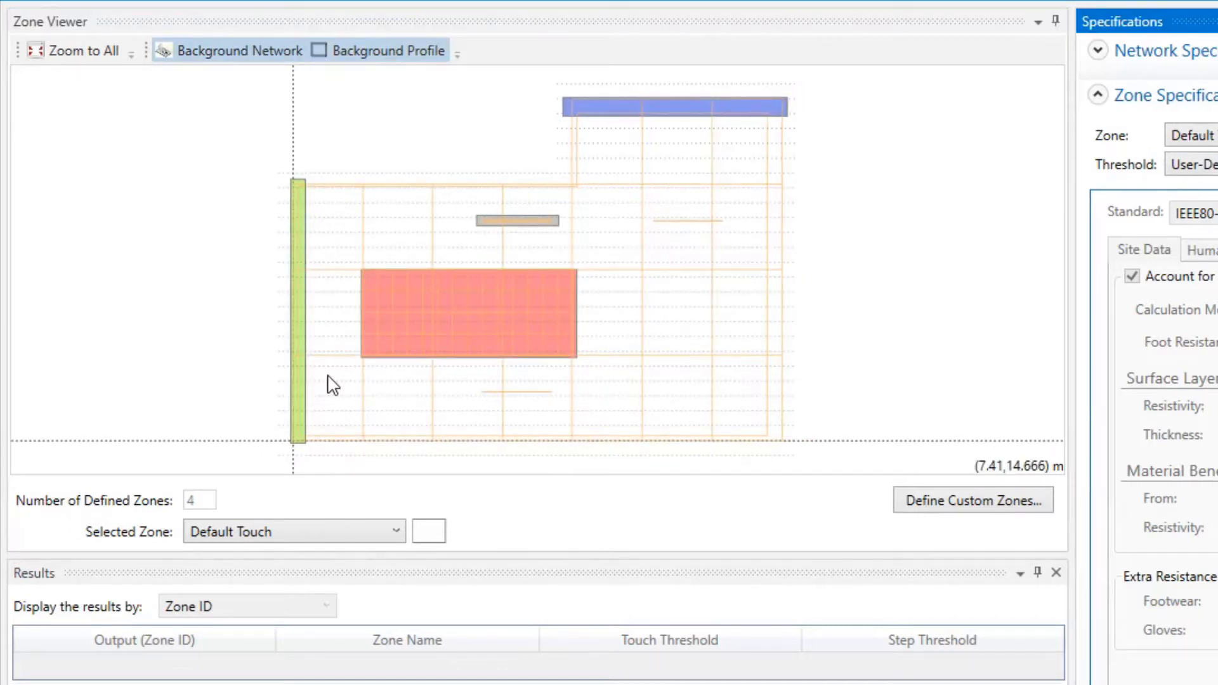
Select Zone 2 and review the standards available for its threshold computation.
click(326, 534)
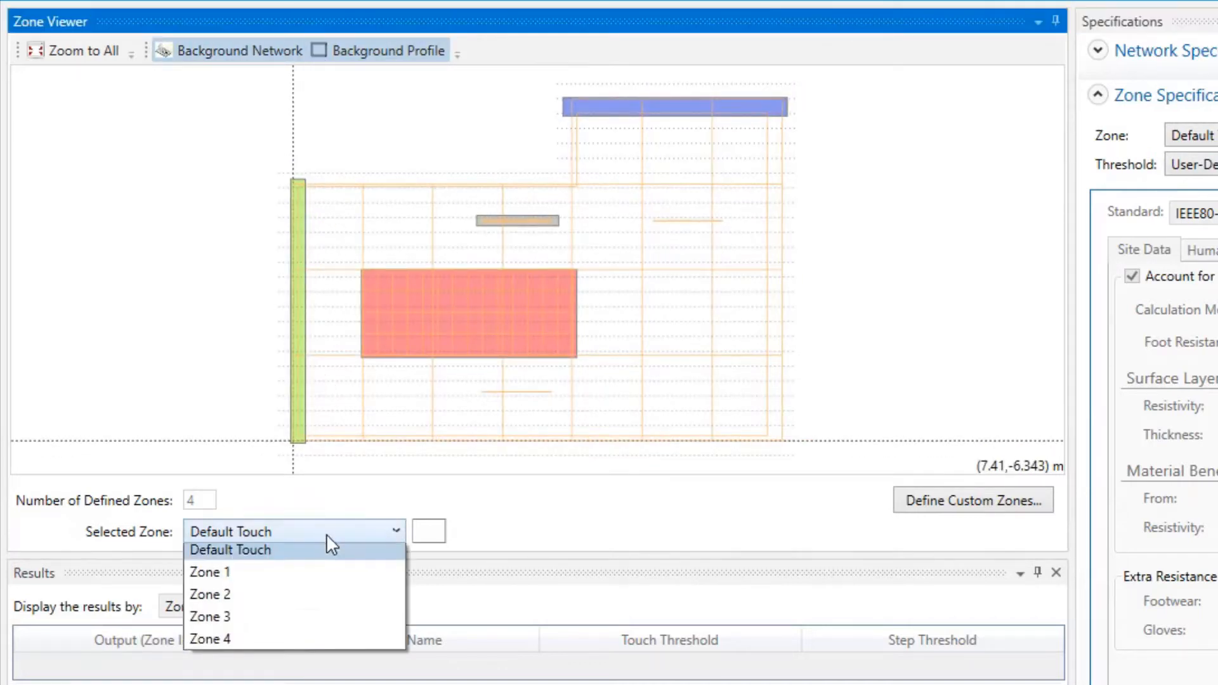
click(315, 597)
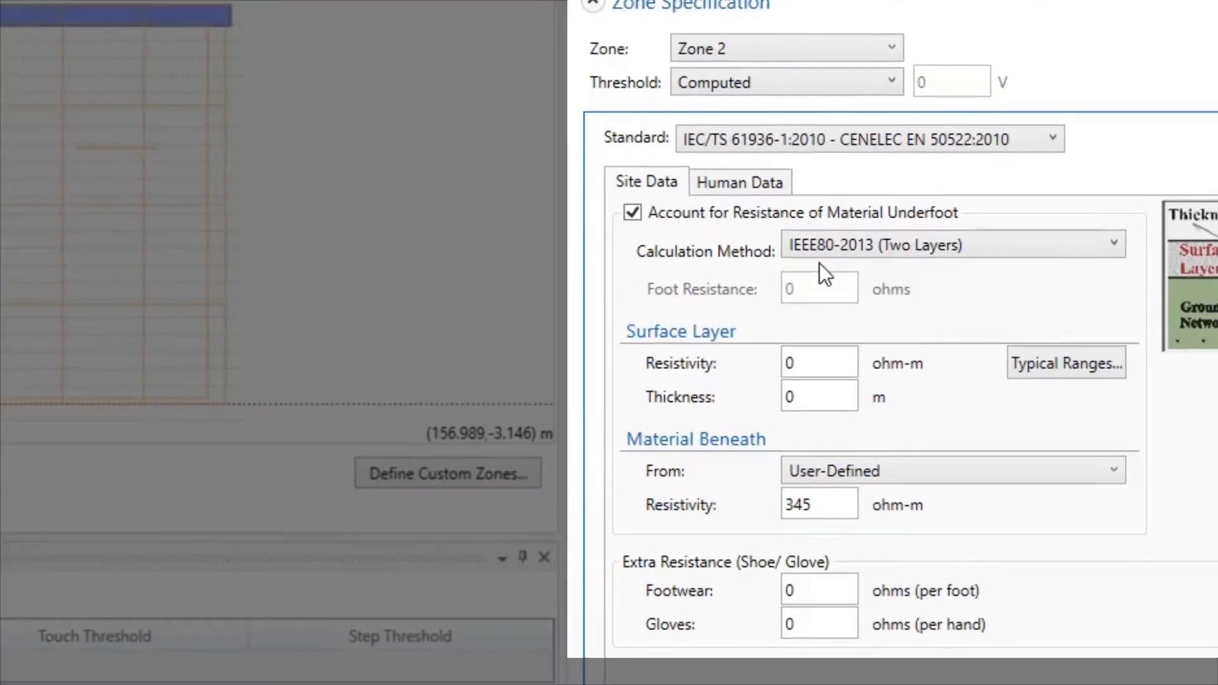
click(799, 134)
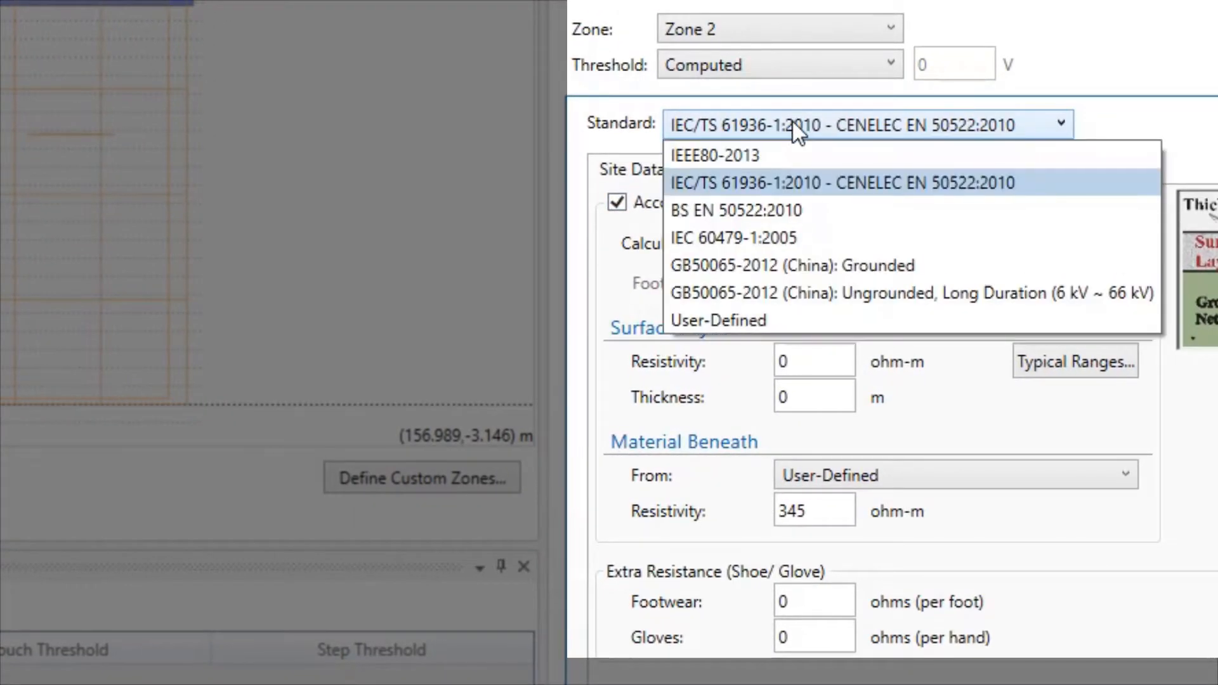
click(793, 123)
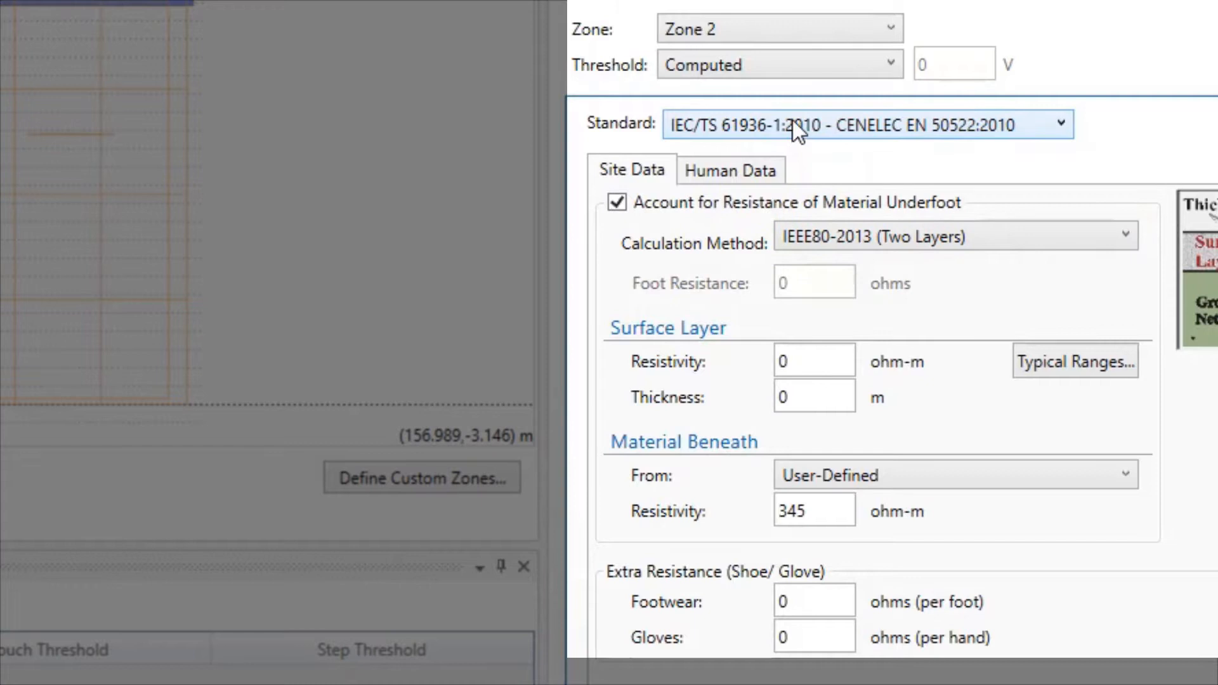
Select Zone 3, review its human and site data, and set its threshold to Ignored.
click(790, 38)
click(739, 140)
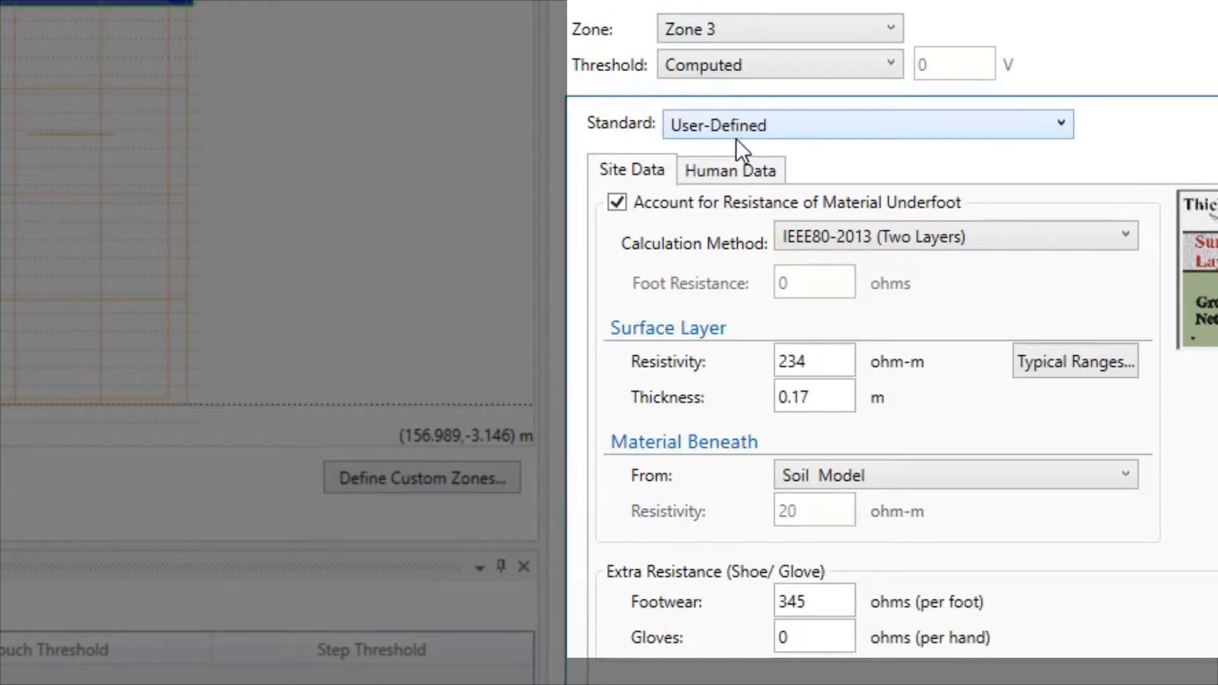
click(740, 172)
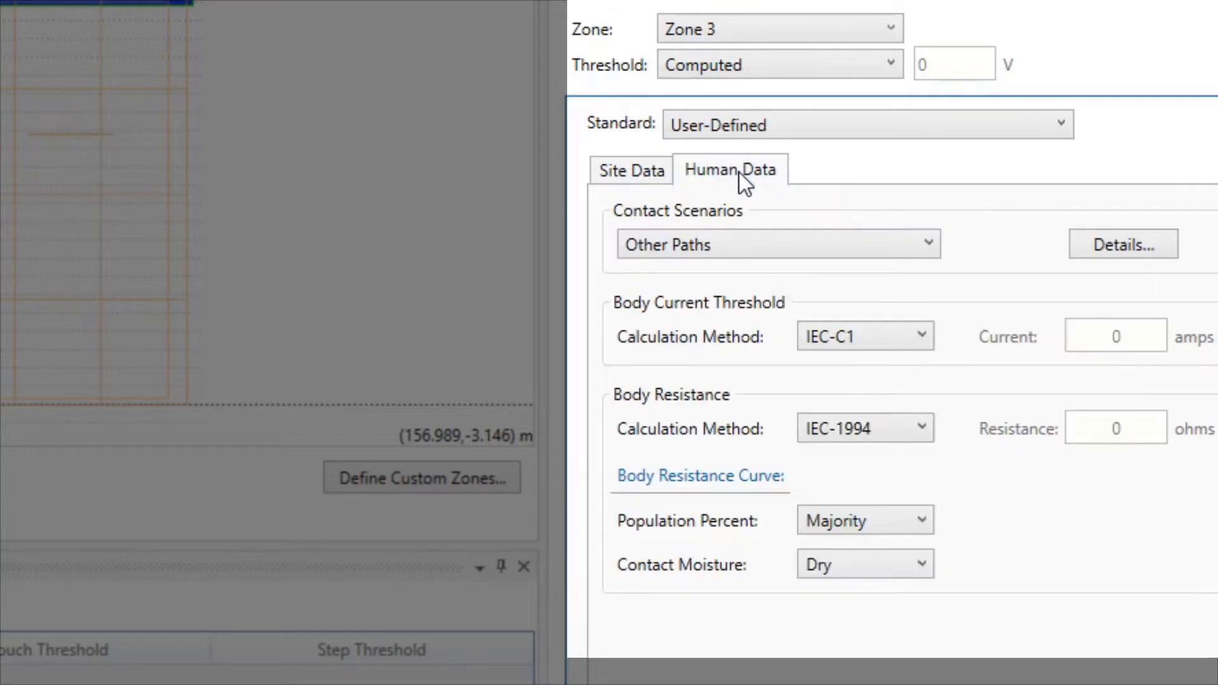
click(640, 169)
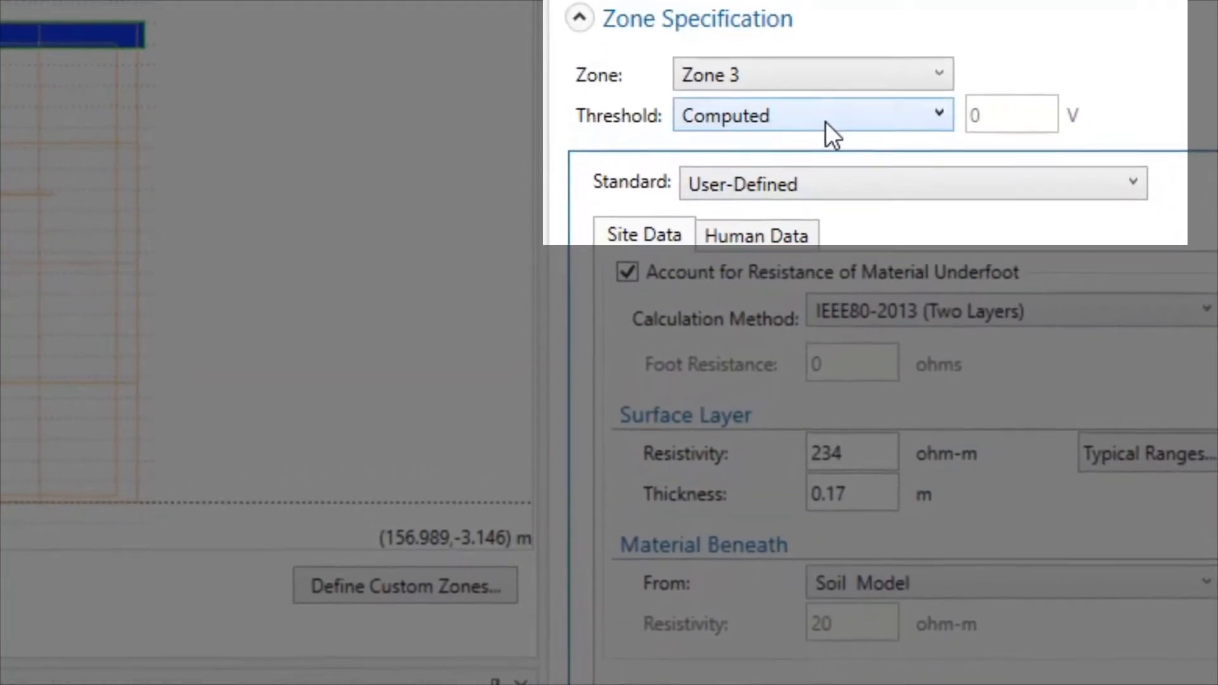
click(831, 123)
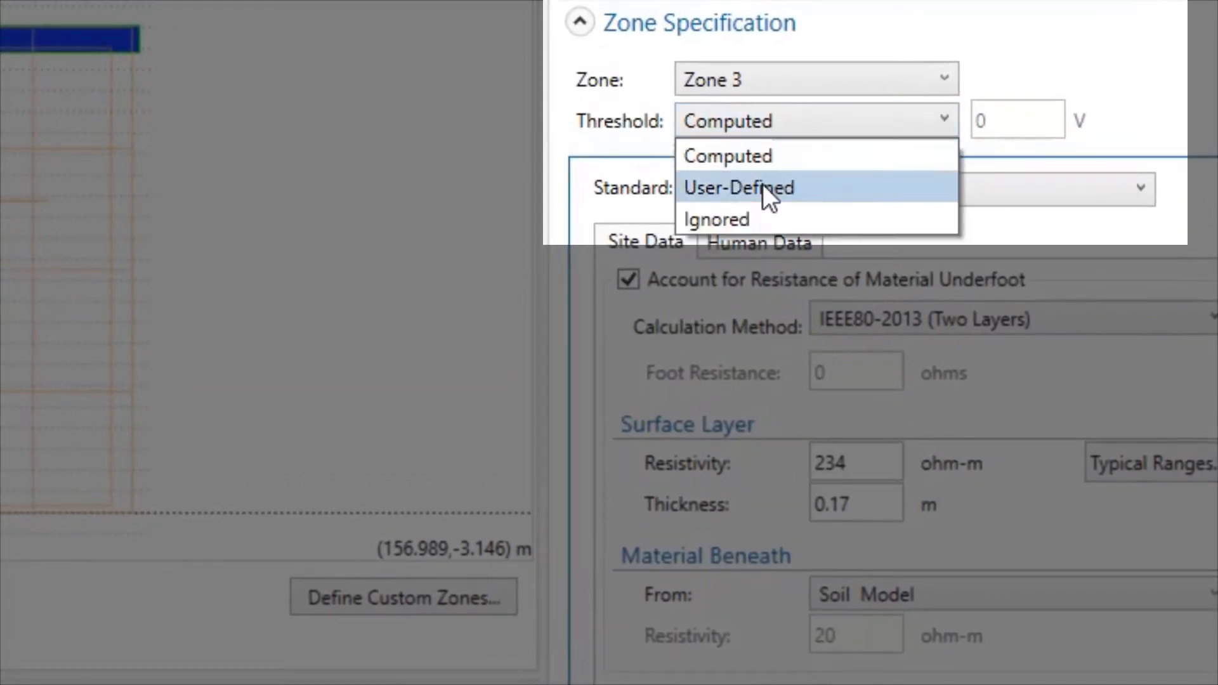
click(747, 217)
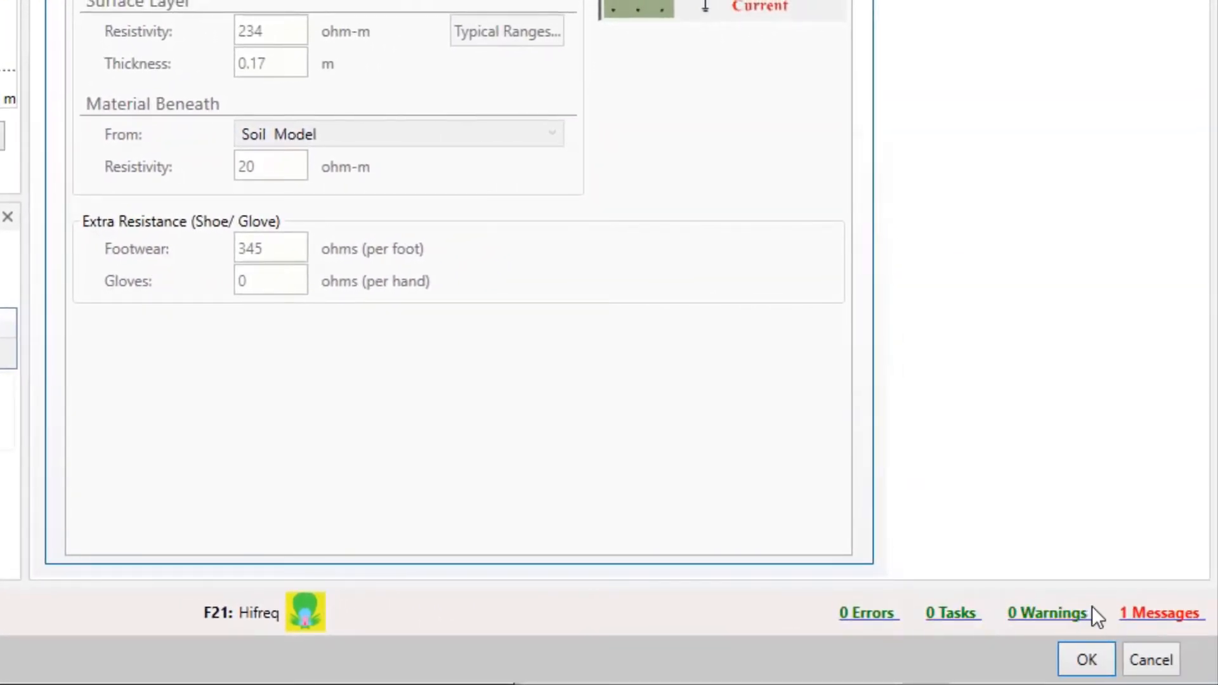
Read the remaining messages of the threshold project and close the issues list.
click(1147, 615)
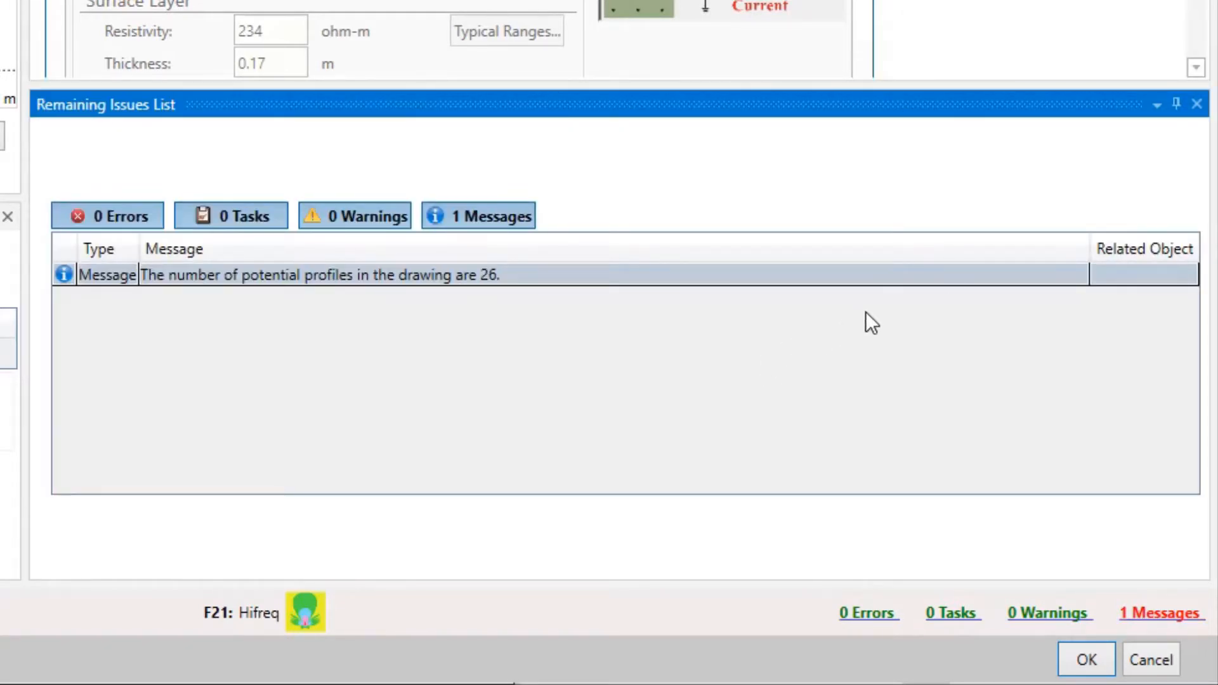
click(1197, 105)
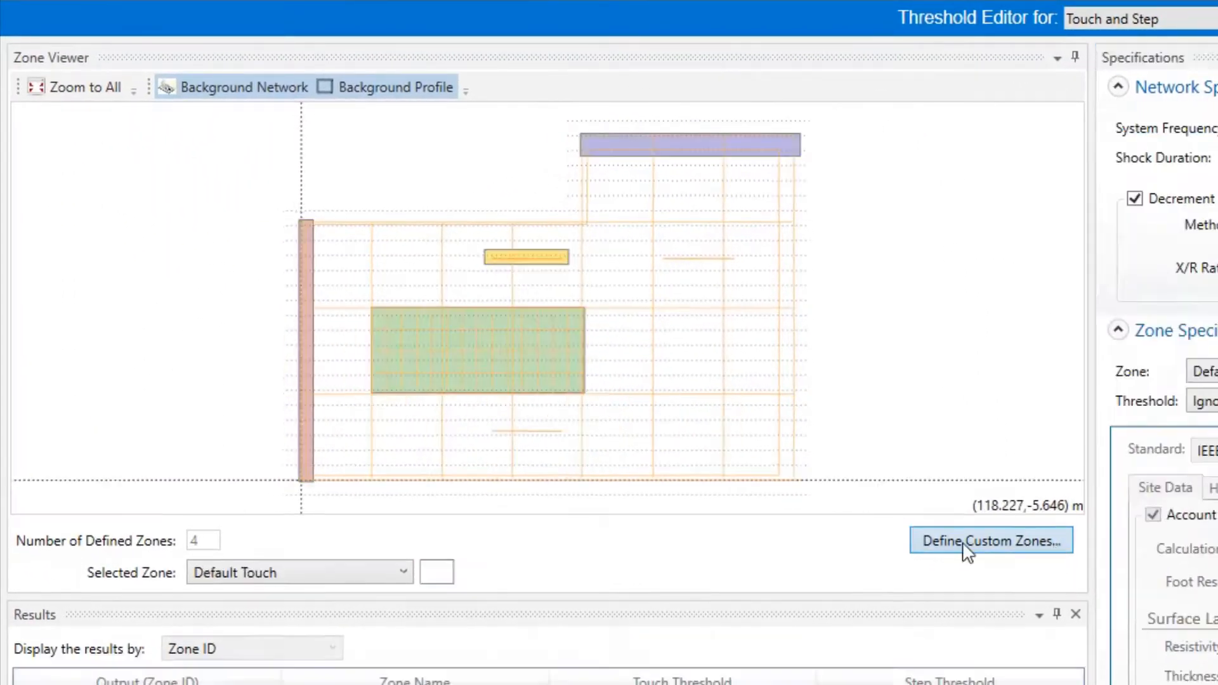
Open the custom zone editor in an enlarged window and delete all four existing zones.
click(992, 539)
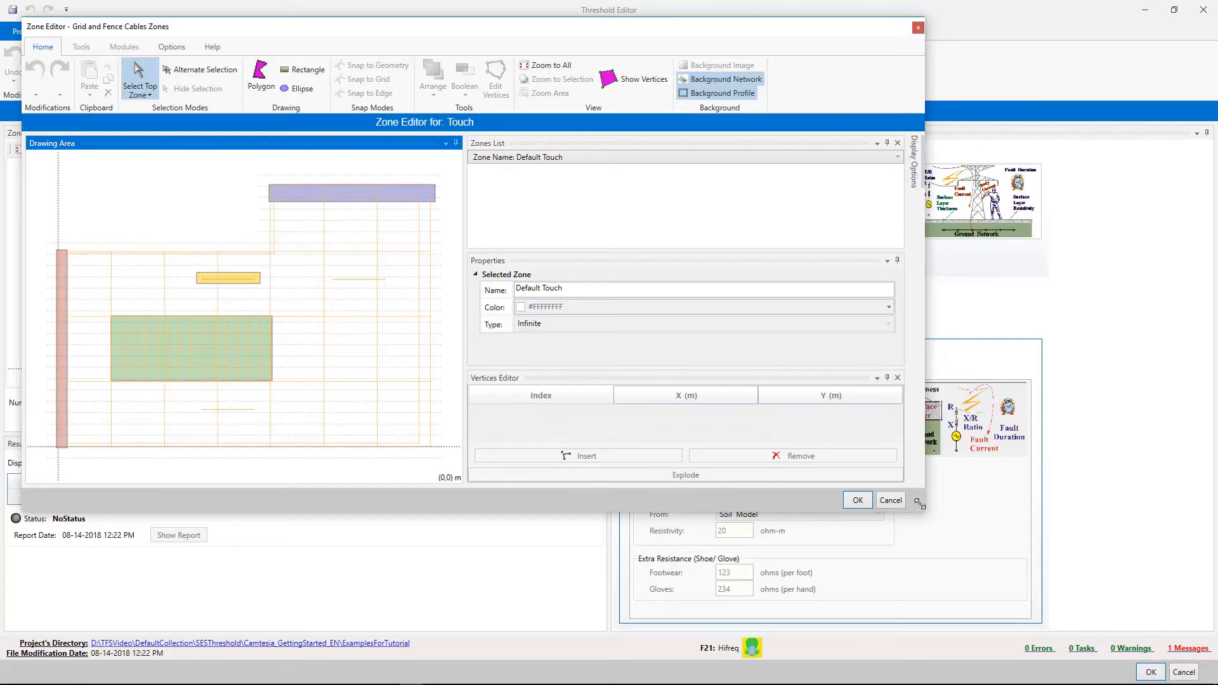
drag(919, 504, 1041, 597)
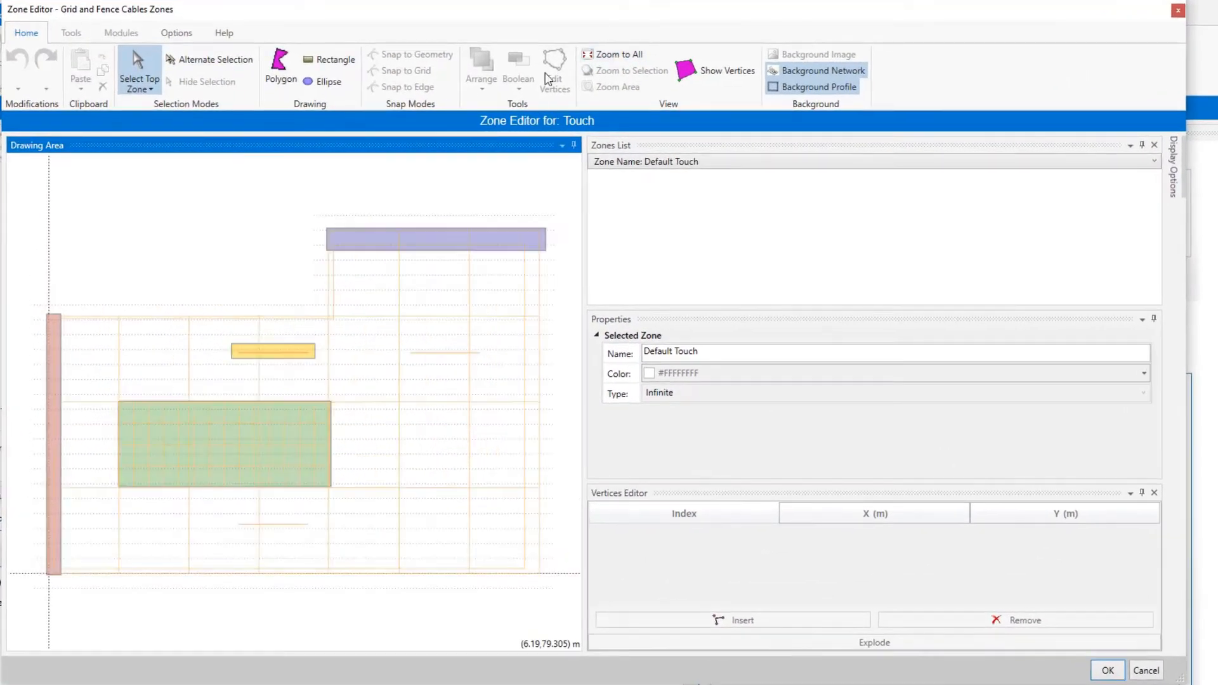
click(57, 347)
click(103, 87)
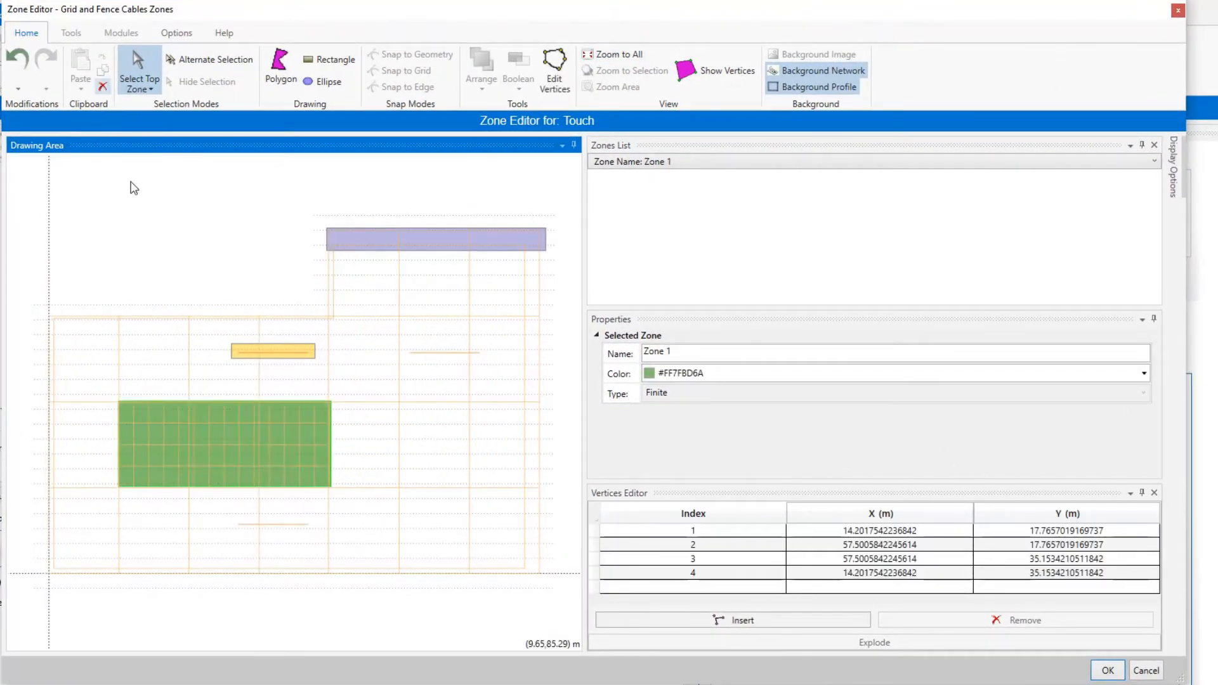
click(103, 86)
click(104, 86)
click(345, 234)
click(103, 86)
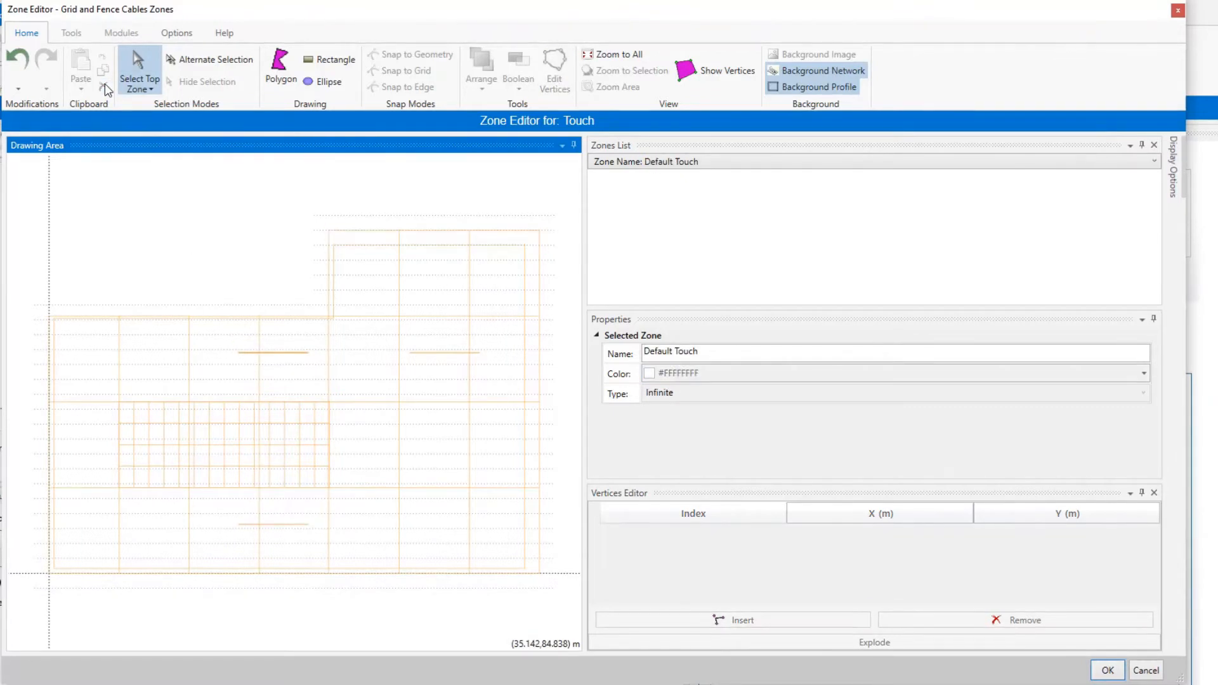
Draw a rectangular zone over the dense inner grid, and set its position to X 14, Y 17, width 44 m and height 18 m.
click(330, 59)
drag(118, 402, 331, 488)
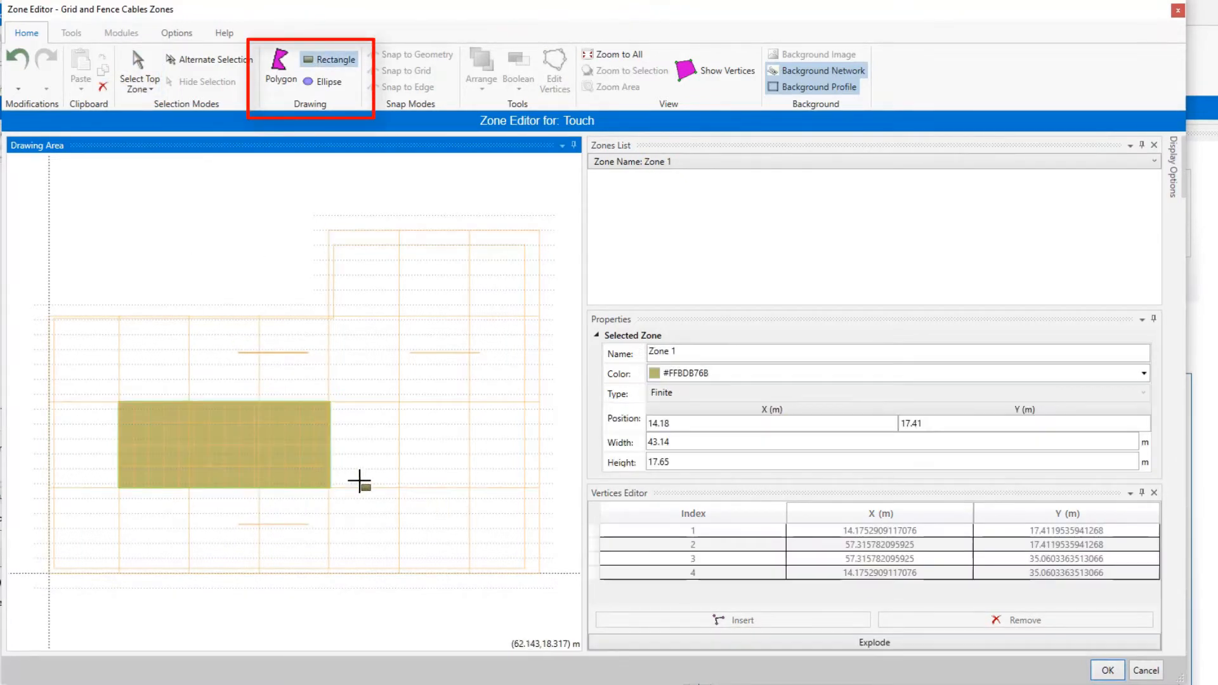
click(700, 423)
text(14)
key(Tab)
text(1)
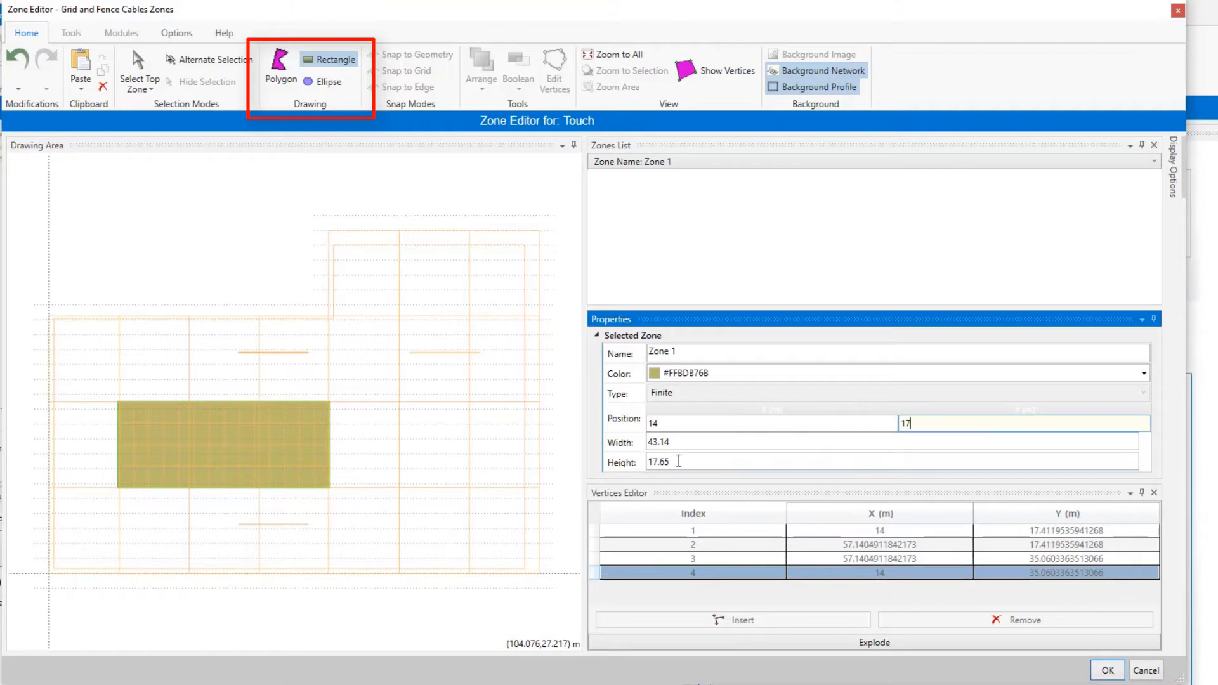
text(7)
click(679, 442)
click(684, 464)
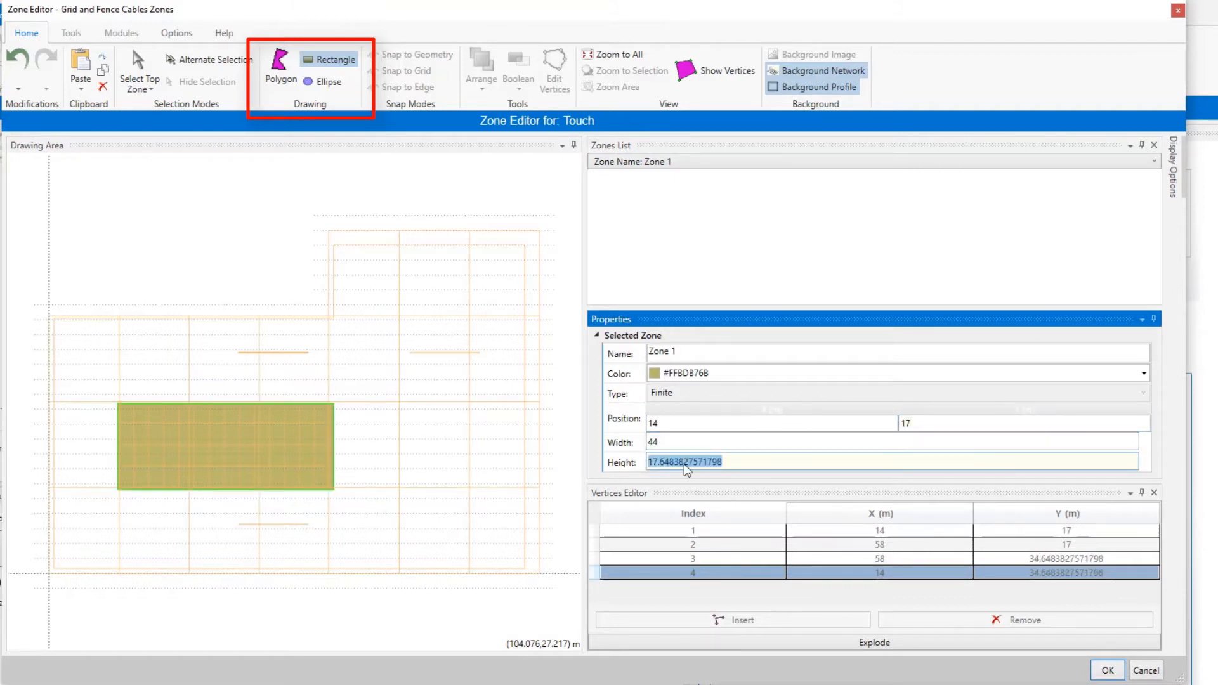
text(18)
Change the colour of Zone 1 to red.
click(1144, 373)
click(725, 399)
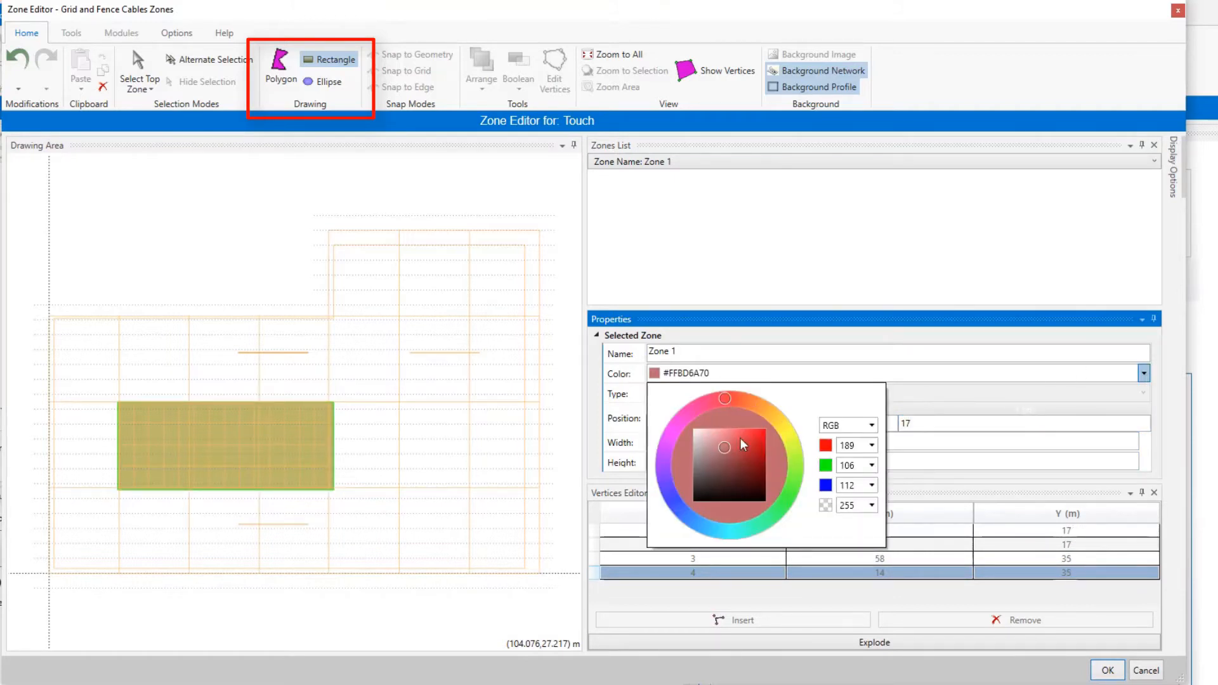
click(349, 223)
Draw a narrow rectangular zone along the grid's left edge, and set its position to X -0.5, Y -0.5, width 3 m and height 54 m.
drag(48, 315, 61, 575)
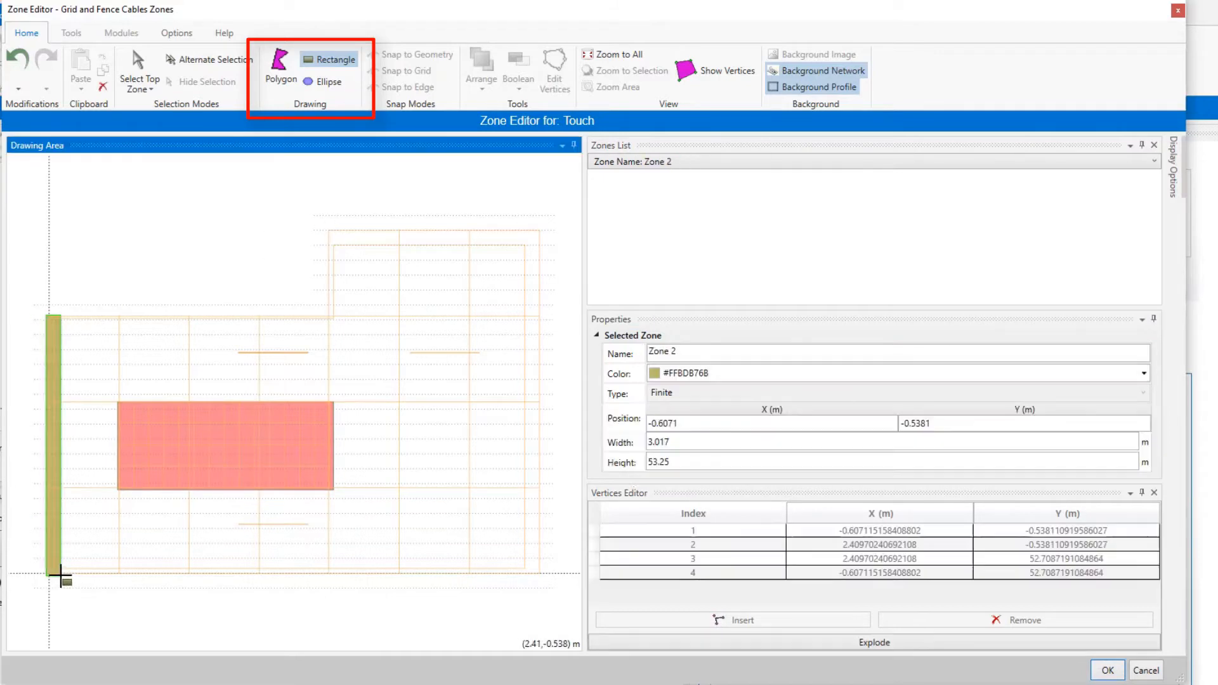
click(690, 422)
text(-0.5)
click(936, 423)
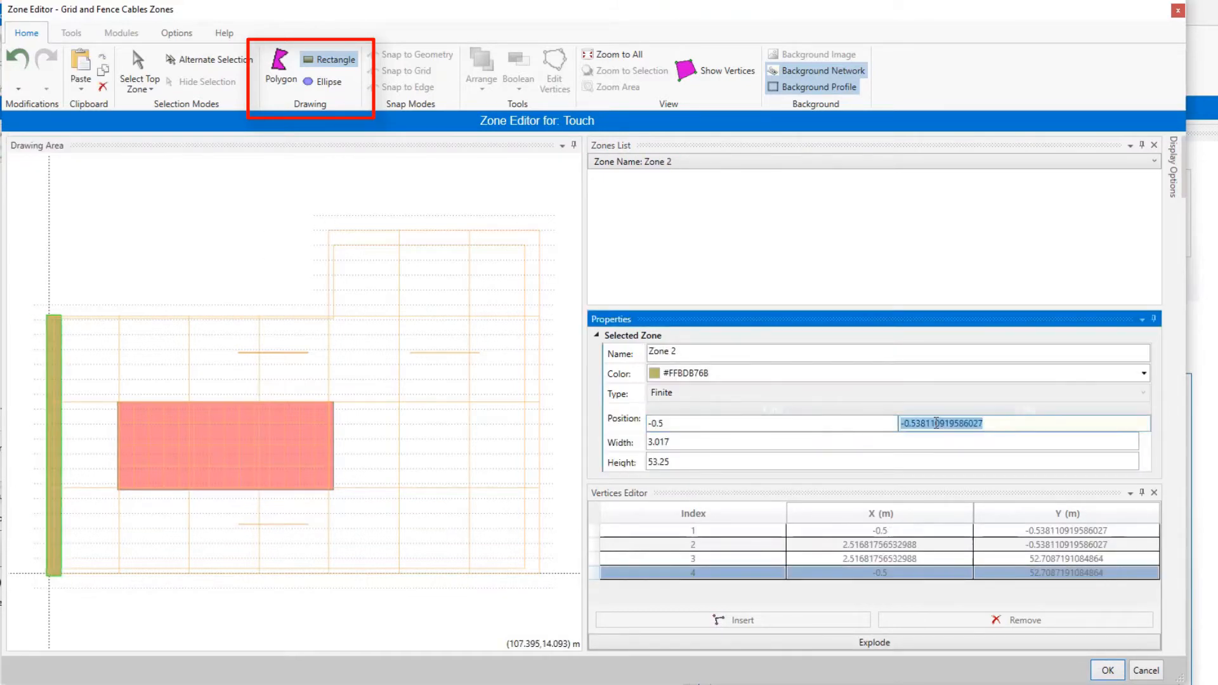
text(-0.5)
key(Tab)
text(3)
click(682, 463)
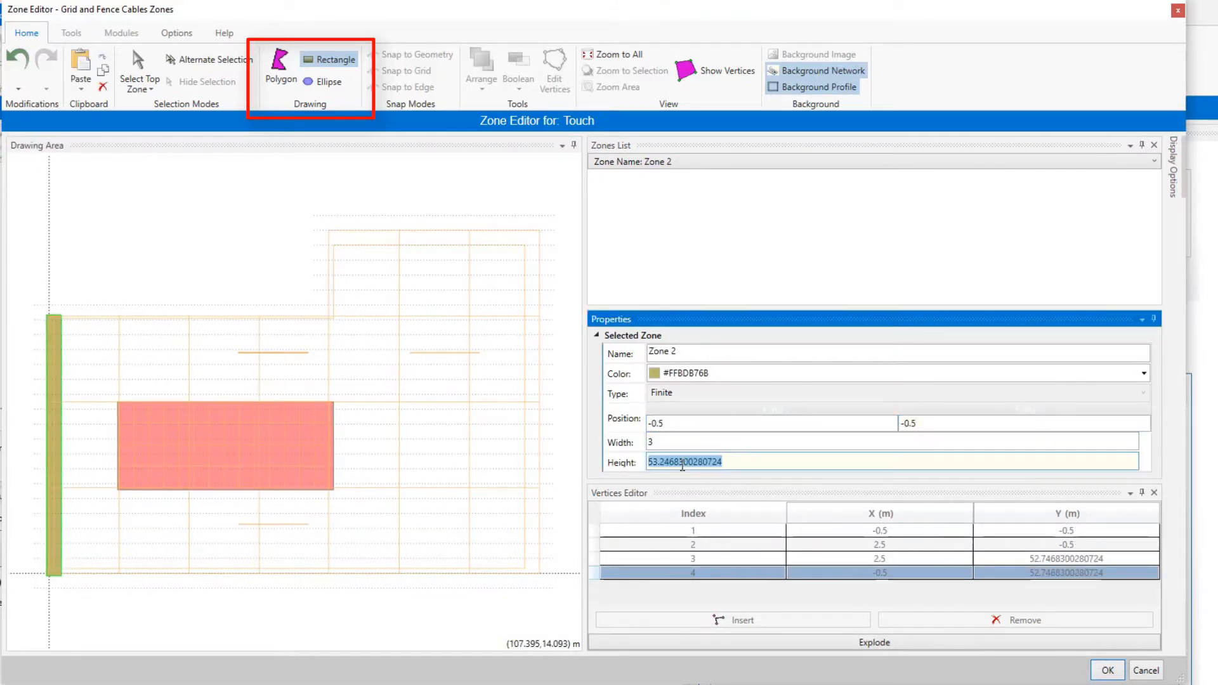
text(54)
Change the colour of Zone 2 to bright green (#FF8EEC17).
click(1094, 373)
click(759, 435)
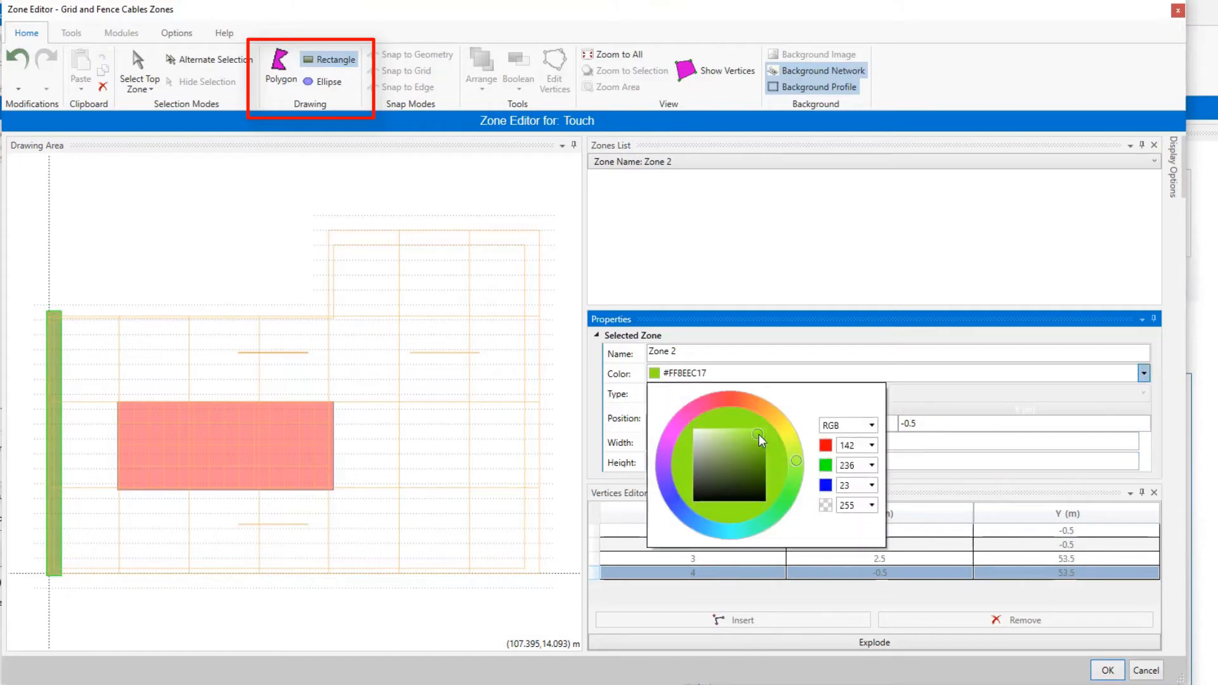
click(317, 218)
Draw a rectangular zone about 46 m wide and 3.8 m high along the grid's upper edge, and colour it blue (#FF1132DA).
drag(320, 230, 543, 248)
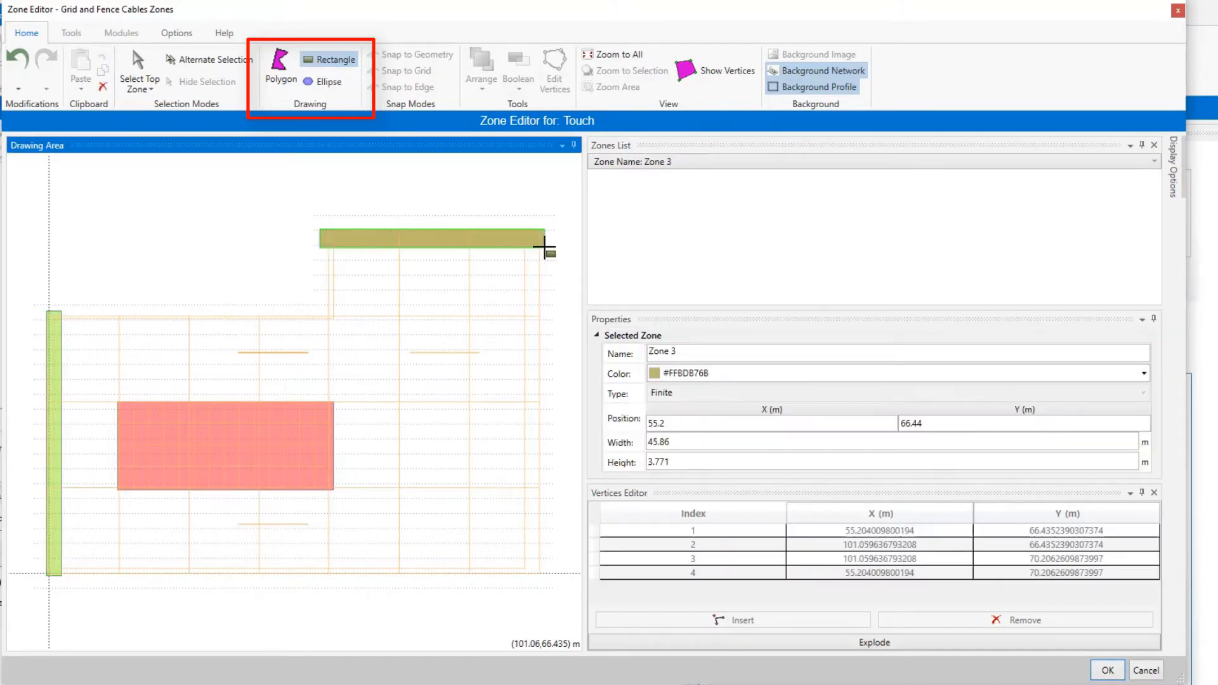
click(1144, 374)
click(681, 515)
click(760, 440)
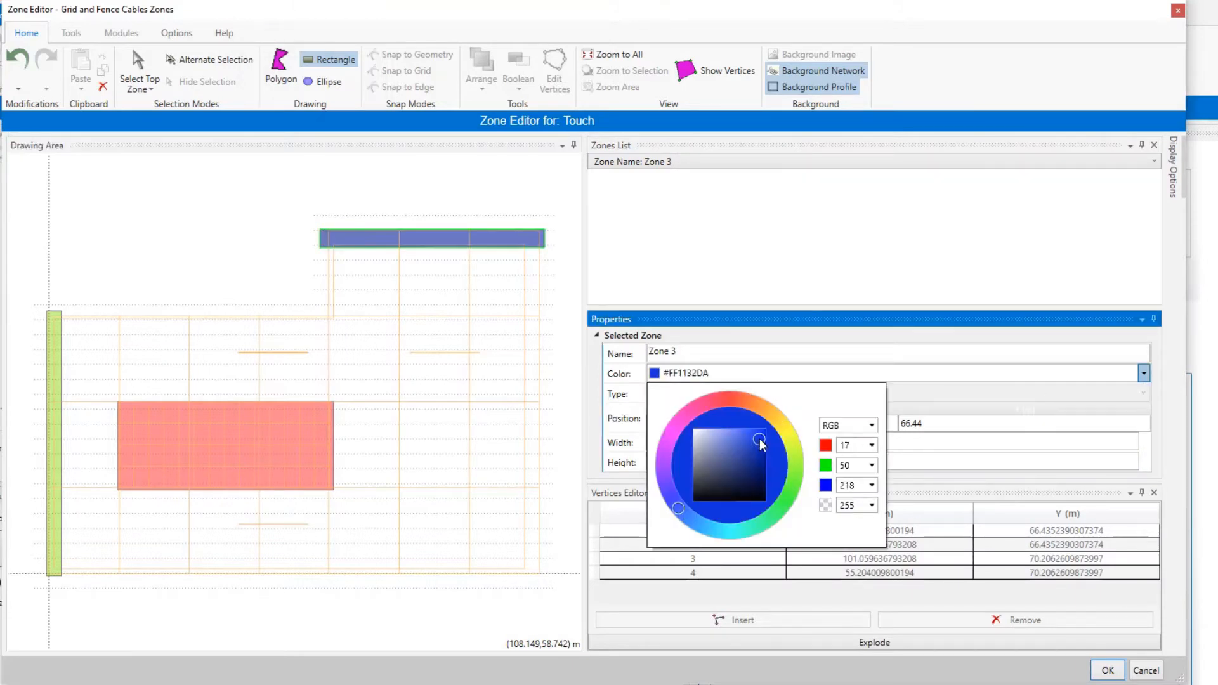
Draw a rectangular zone about 16.7 m wide and 2.1 m high in the grid's upper middle, colour it grey, and accept the custom zones.
click(218, 338)
drag(233, 347, 316, 357)
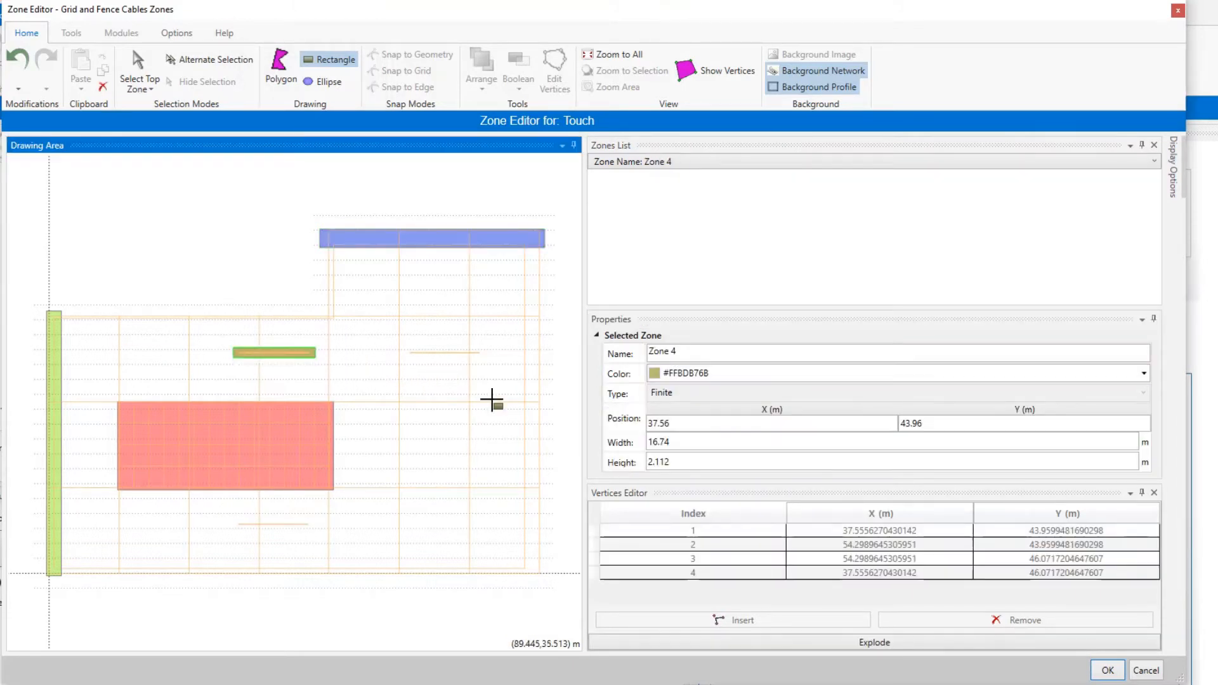
click(1144, 374)
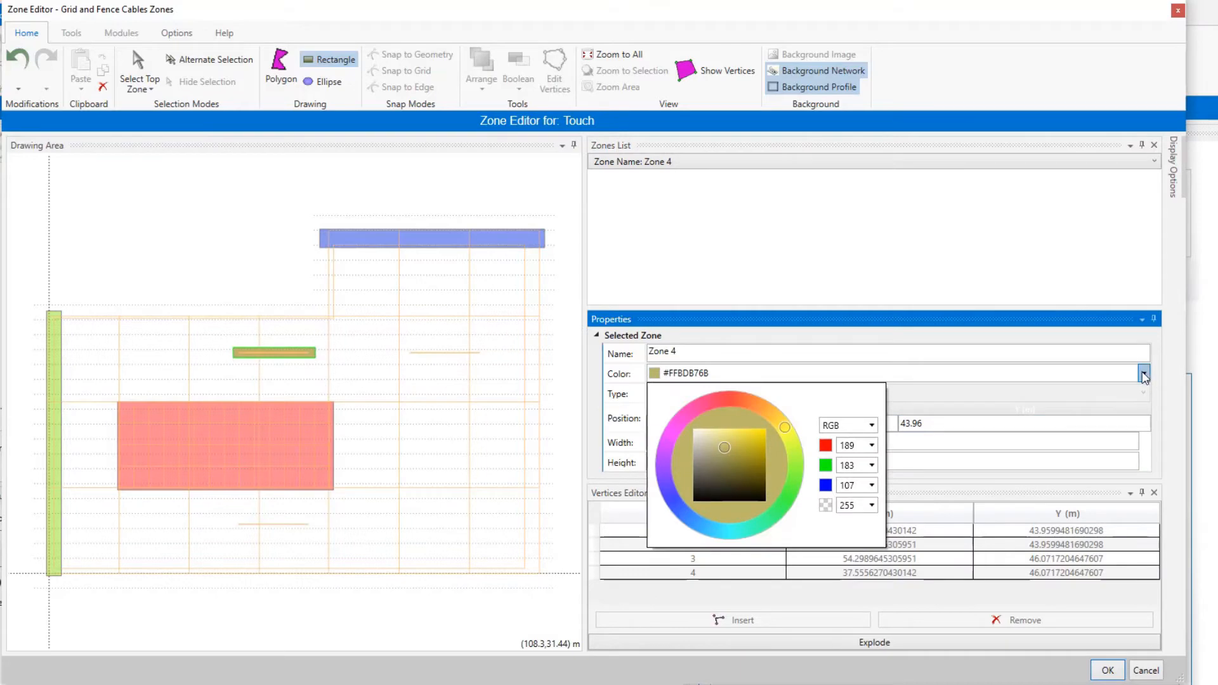
click(702, 461)
click(1106, 675)
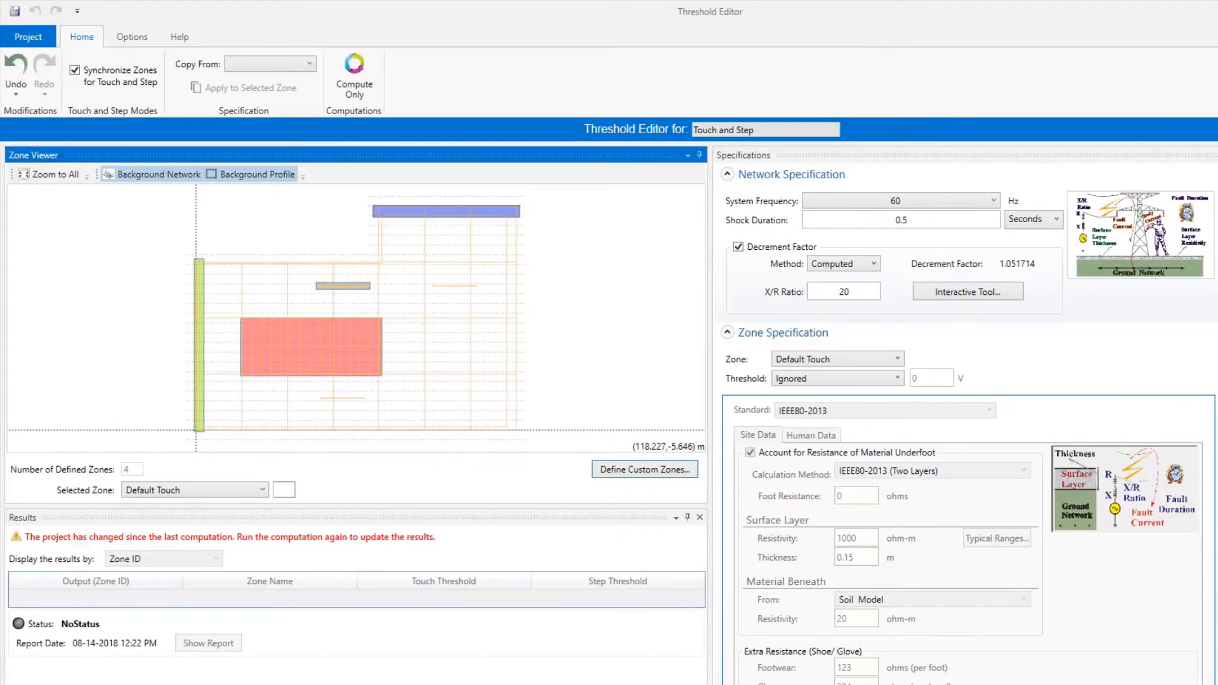
Set the surface layer resistivity of Zone 1 to 1234 ohm-m.
click(352, 335)
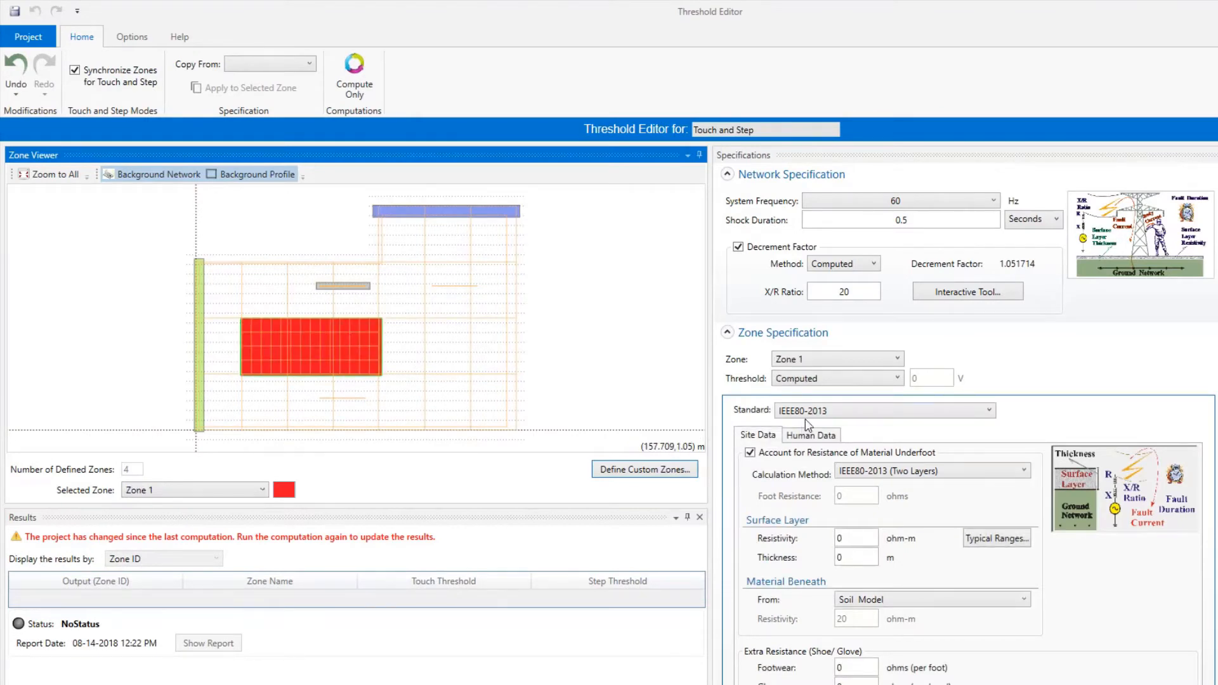
click(855, 540)
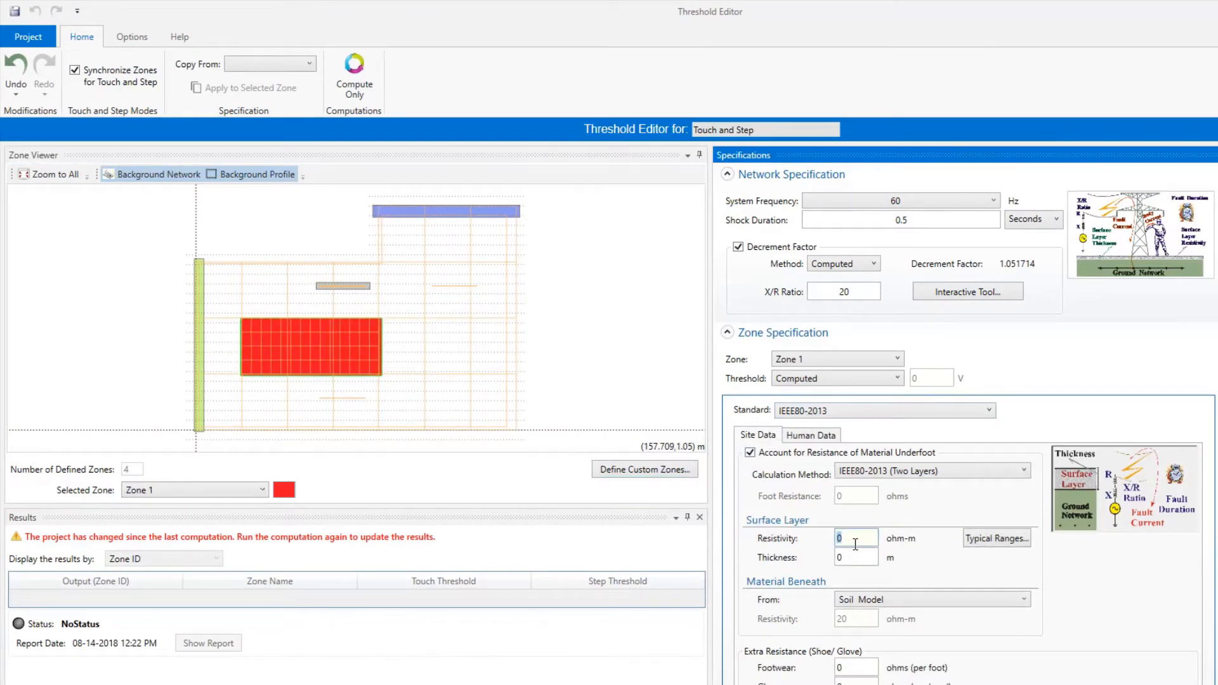
text(1234)
click(850, 556)
For Zone 2, choose standard IEC/TS 61936-1:2010 - CENELEC EN 50522:2010 and set the material beneath to User-Defined with resistivity 345 ohm-m.
click(213, 495)
click(208, 522)
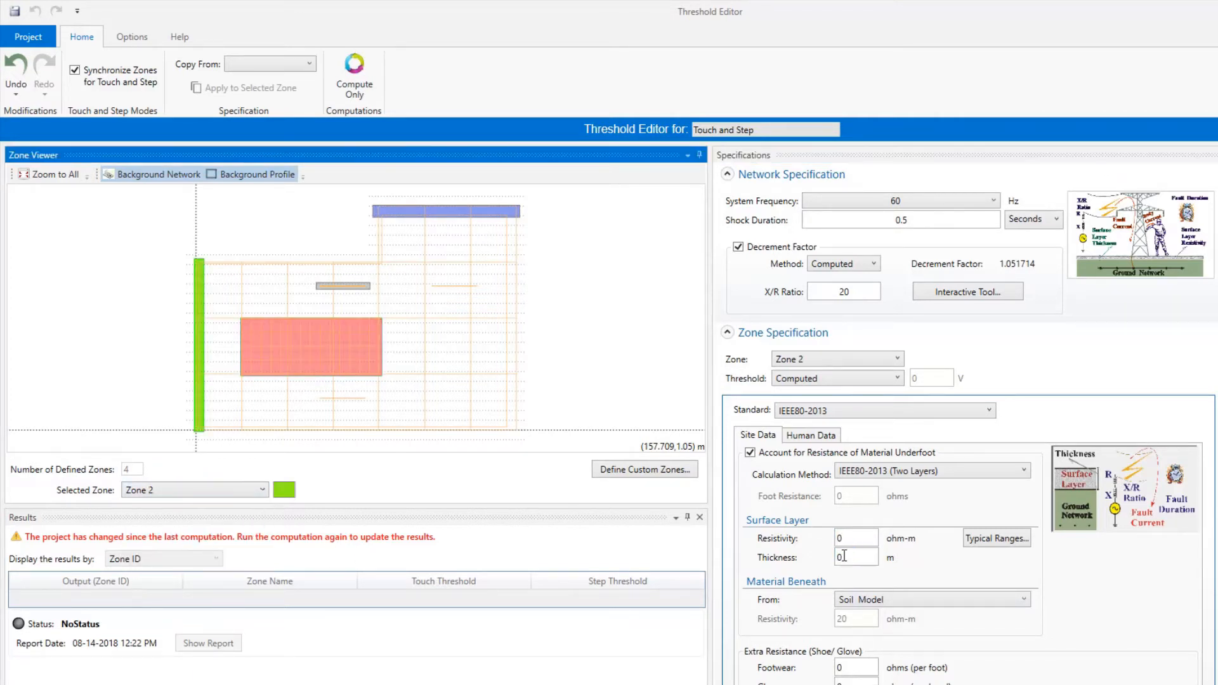
click(832, 413)
click(825, 442)
click(860, 601)
click(863, 630)
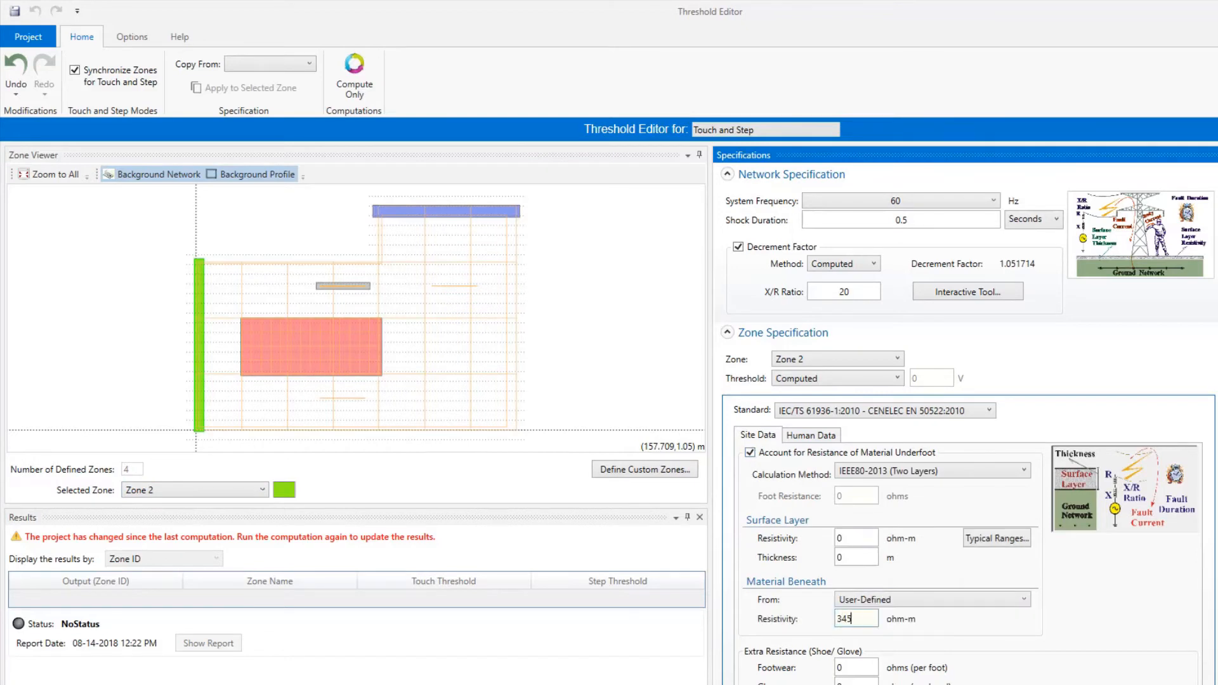
For Zone 3, choose the User-Defined standard and set surface layer resistivity to 234 ohm-m and footwear resistance to 343 ohms.
click(214, 489)
click(146, 544)
click(882, 411)
click(794, 513)
text(234)
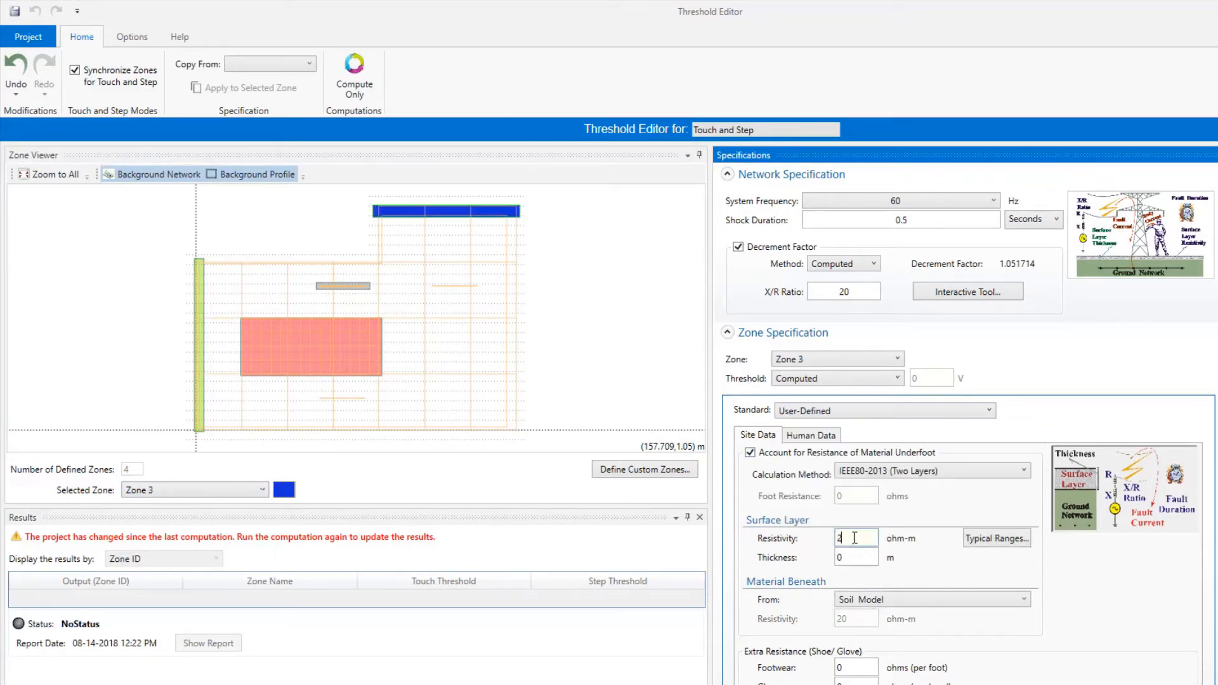
click(848, 562)
click(864, 673)
text(343)
Set Zone 3's human data to the Other Paths contact scenario, IEC-C1 body current threshold and IEC-1994 body resistance.
click(812, 438)
click(896, 526)
click(879, 572)
click(885, 574)
click(878, 620)
click(1022, 475)
click(889, 566)
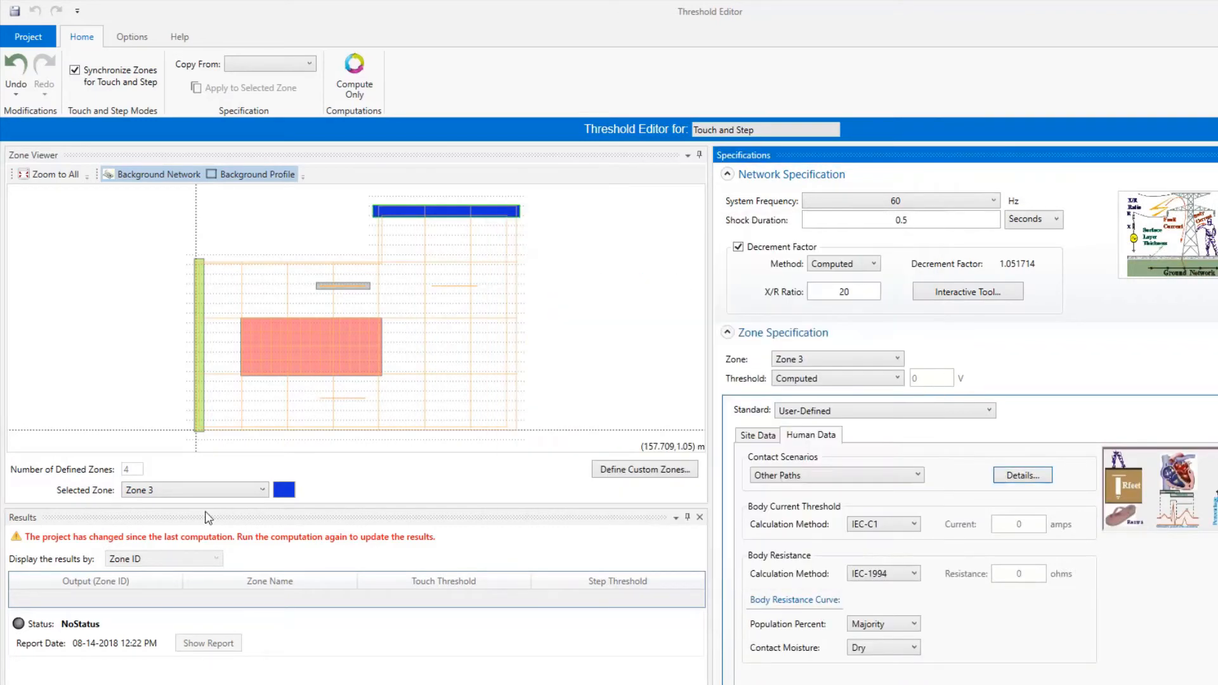
Set the threshold of Zone 4 to Ignored and compute the safety thresholds for all zones.
click(213, 489)
click(146, 562)
click(837, 378)
click(818, 428)
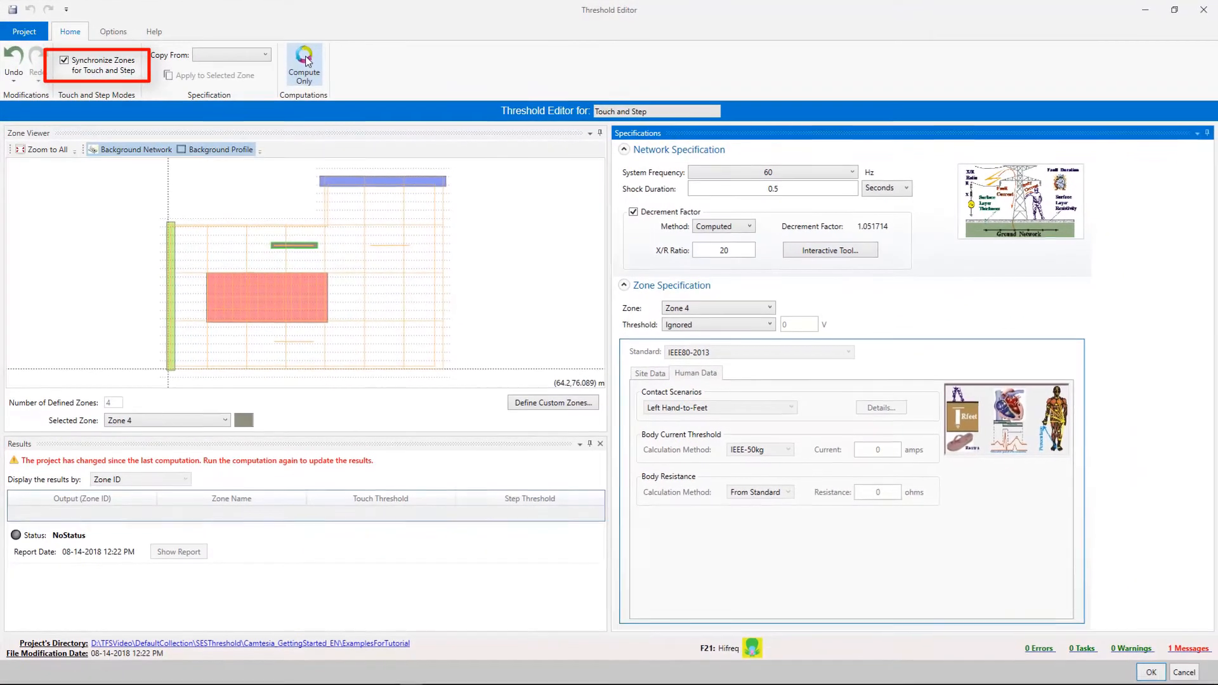
click(305, 63)
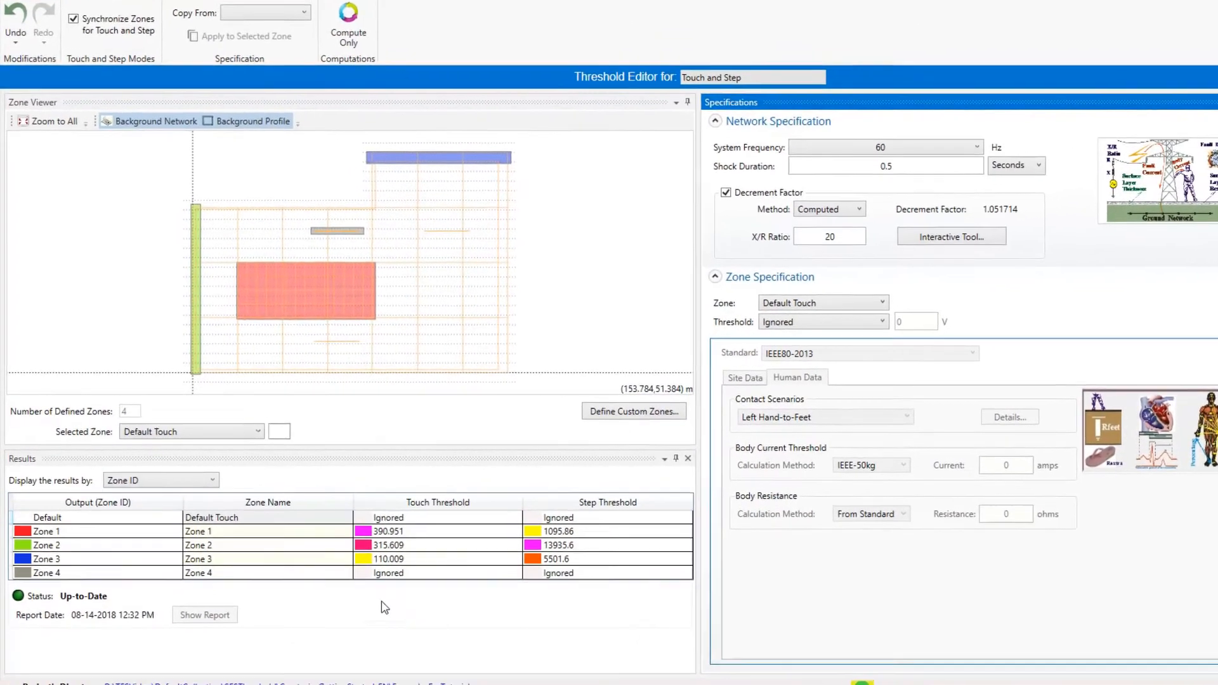
Display the results by touch and by step threshold values, return to the Zone ID display, and accept the threshold specifications.
click(161, 486)
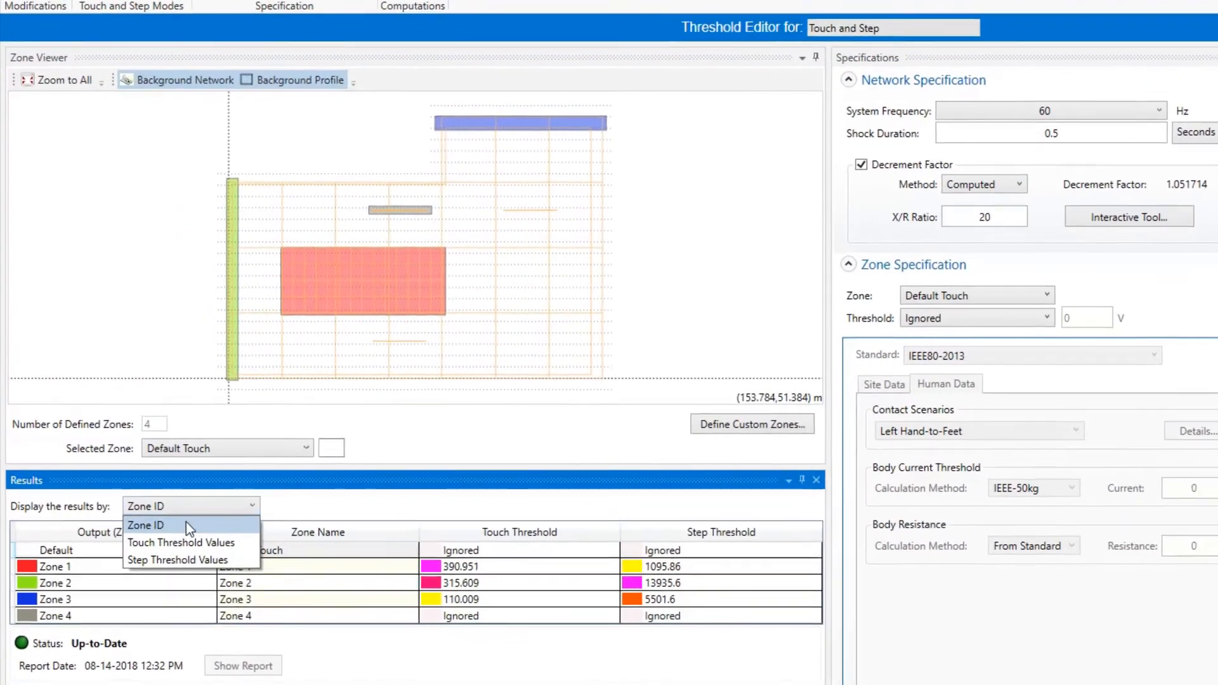
click(193, 549)
click(190, 512)
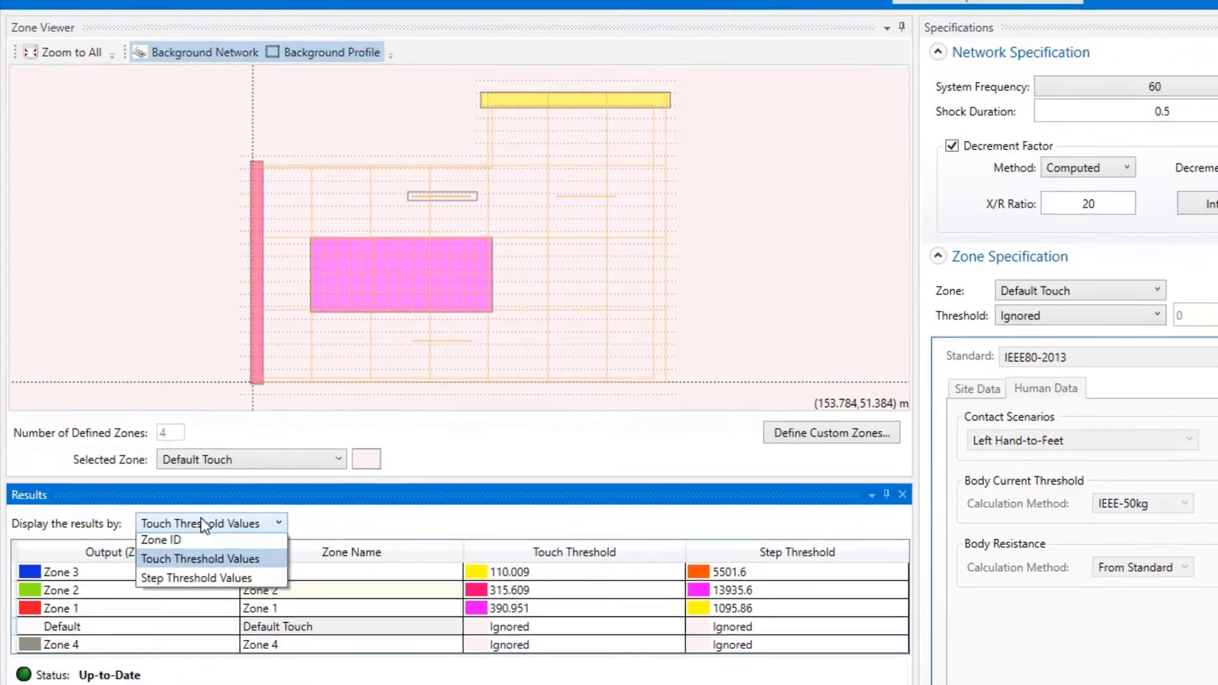
click(210, 586)
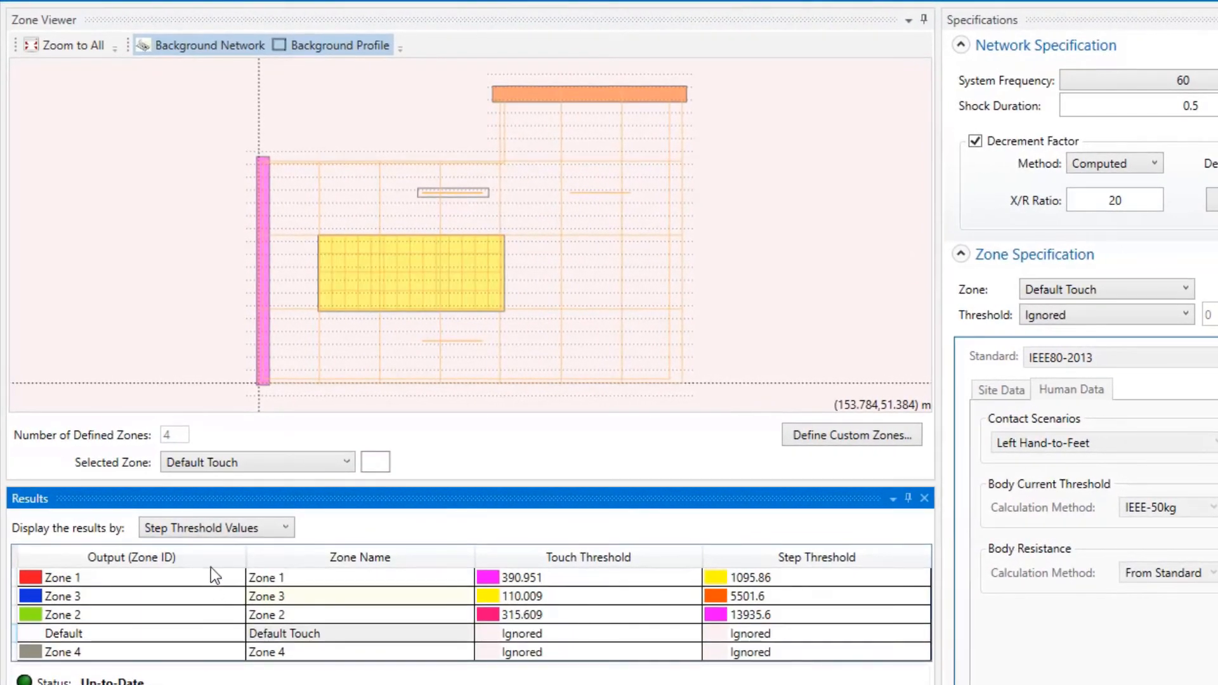
click(197, 521)
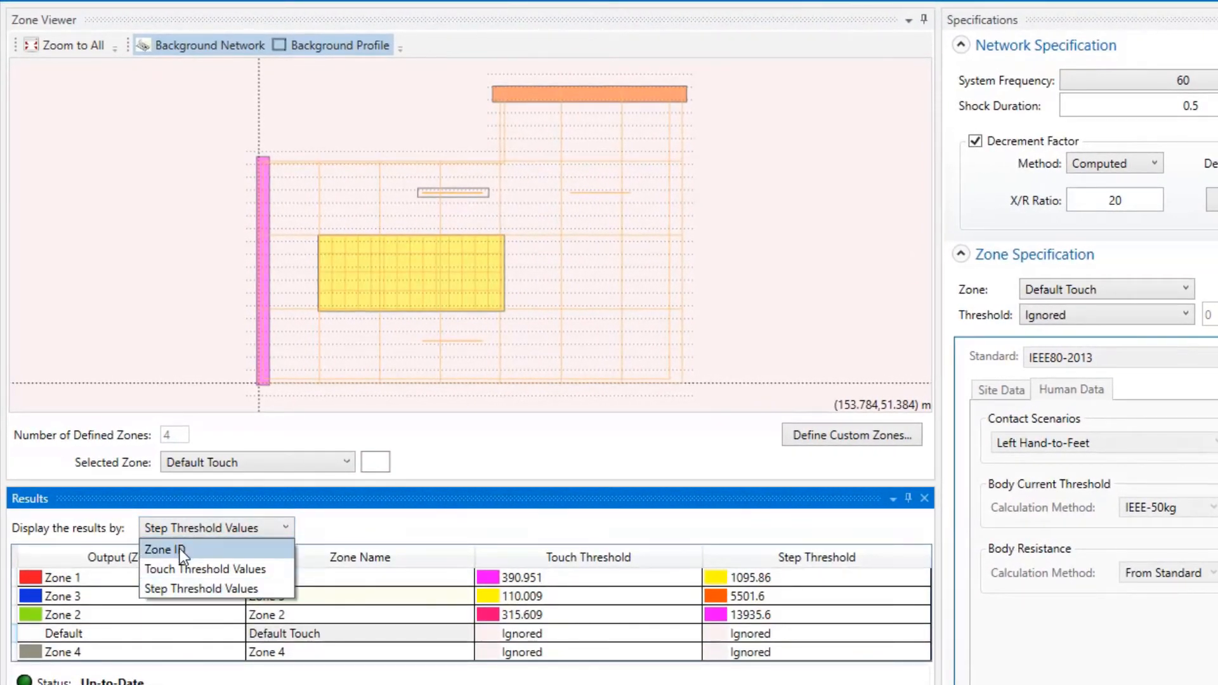
click(181, 549)
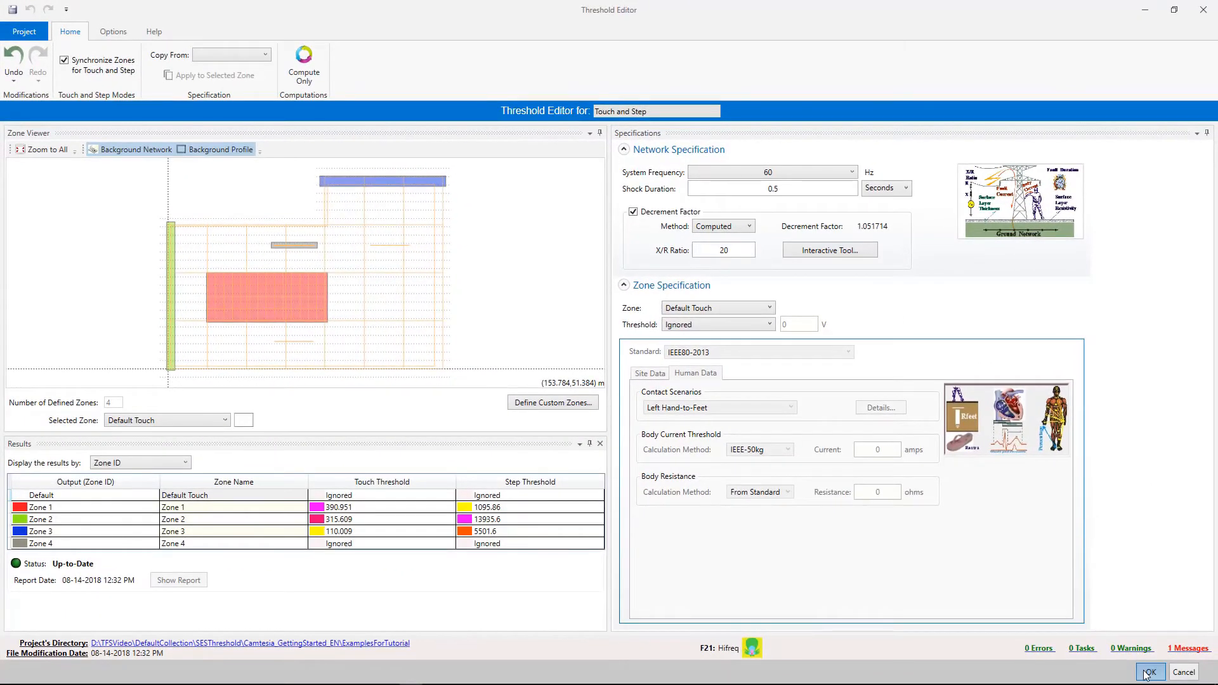
click(1149, 672)
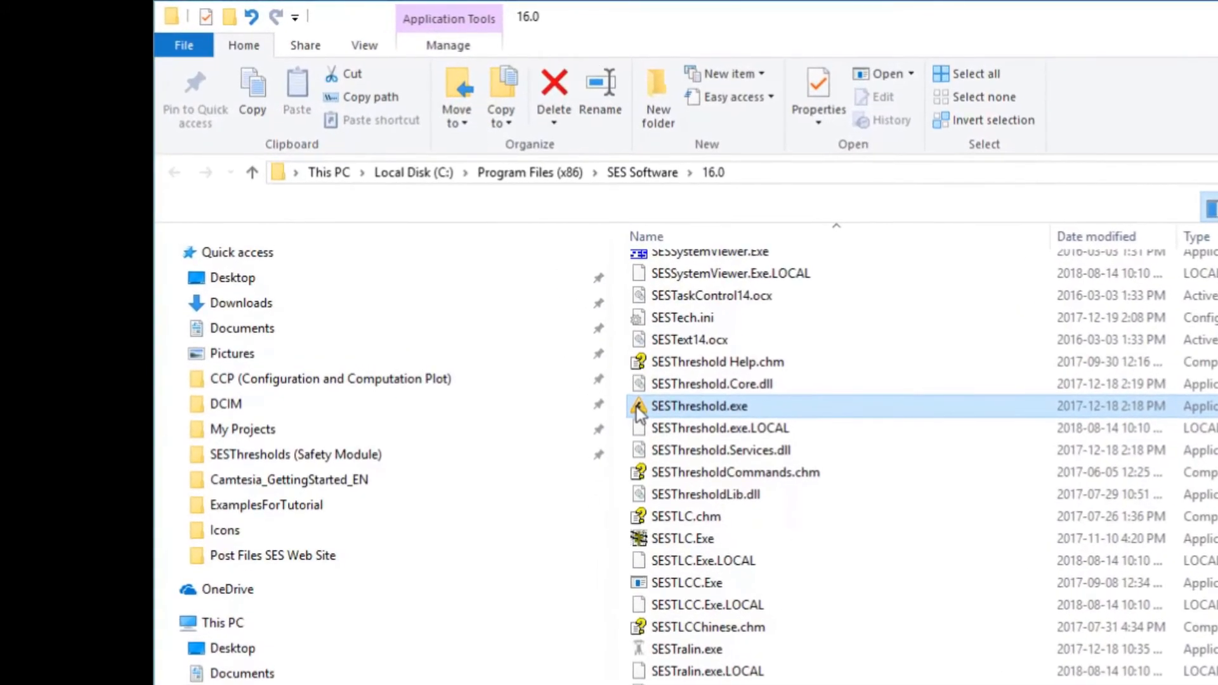
Launch SESThreshold from SESThreshold.exe in the SES Software 16.0 folder and from the tools in CDEGS.
double_click(637, 406)
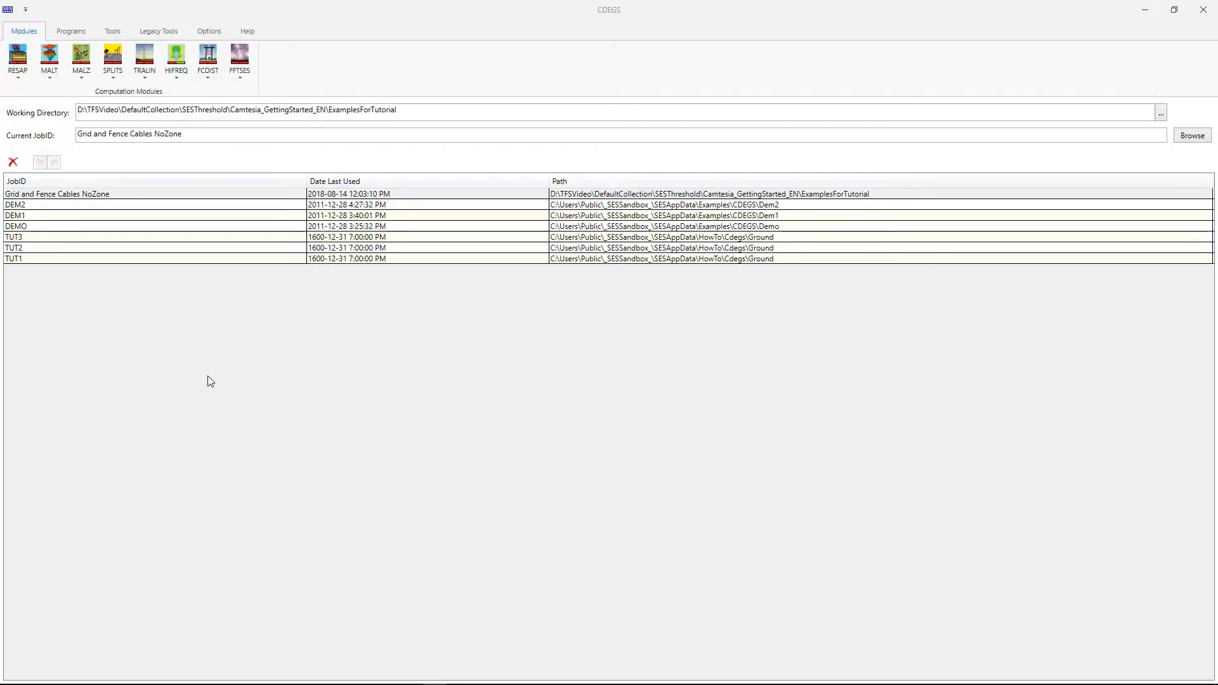
click(113, 34)
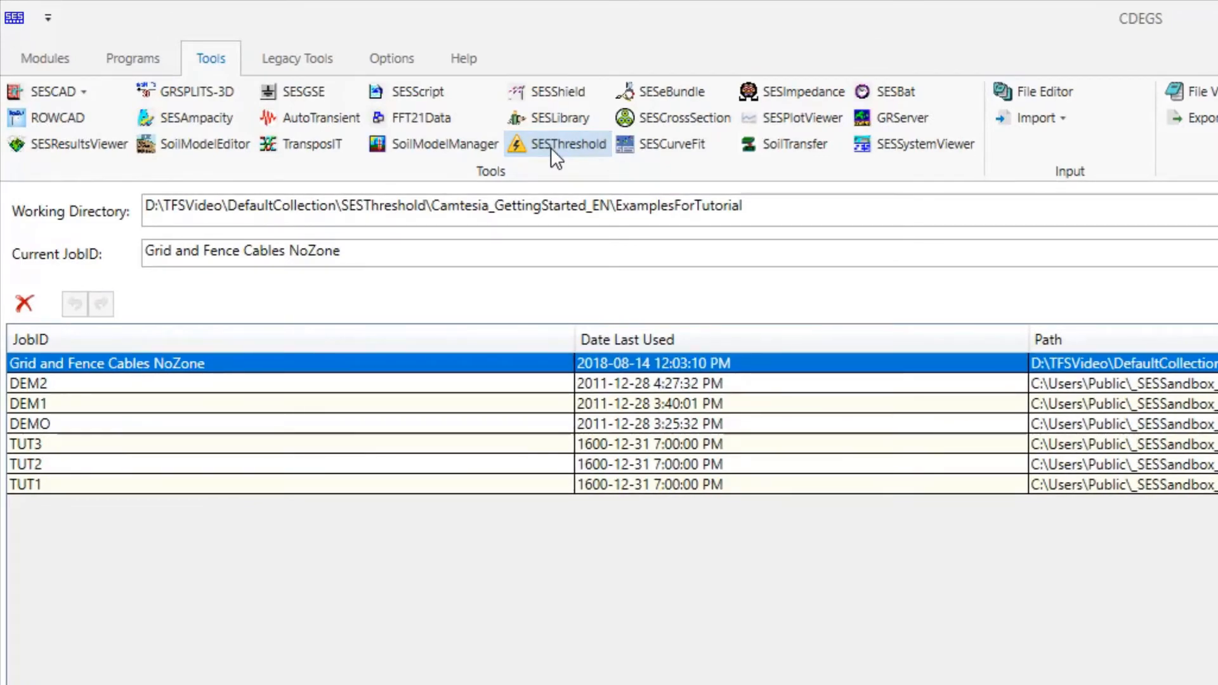
click(551, 148)
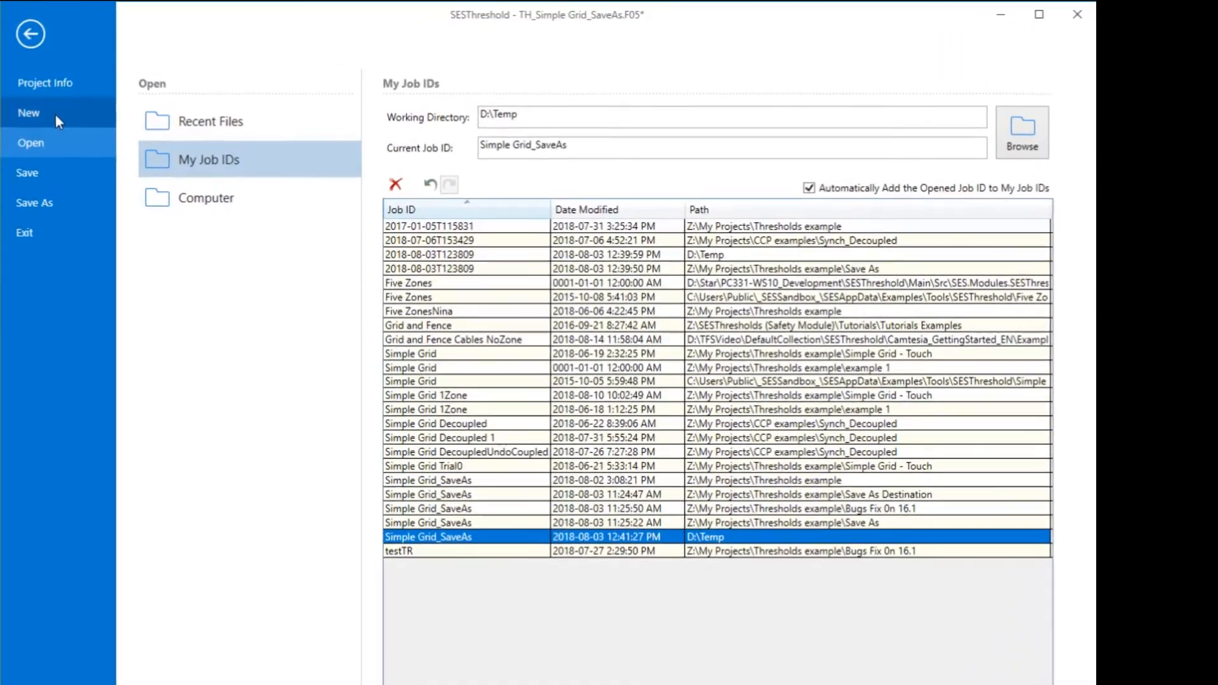
Examine the new project settings and the recent files and computer folders offered for opening a project.
click(57, 115)
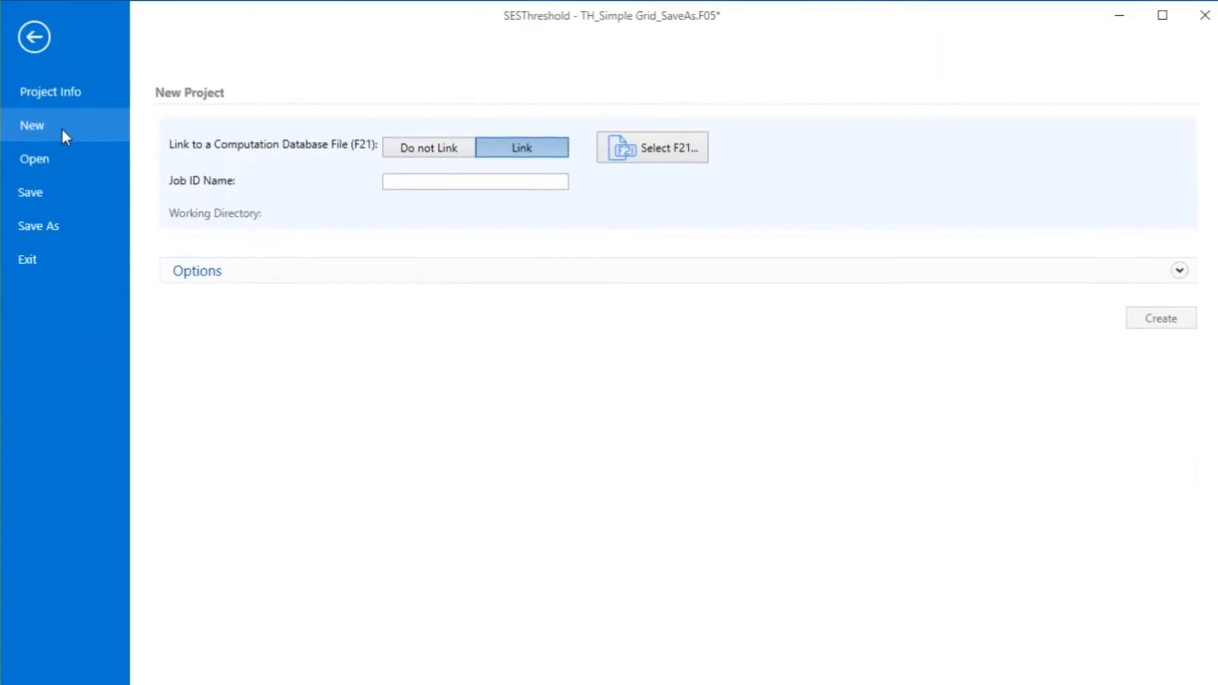
click(68, 162)
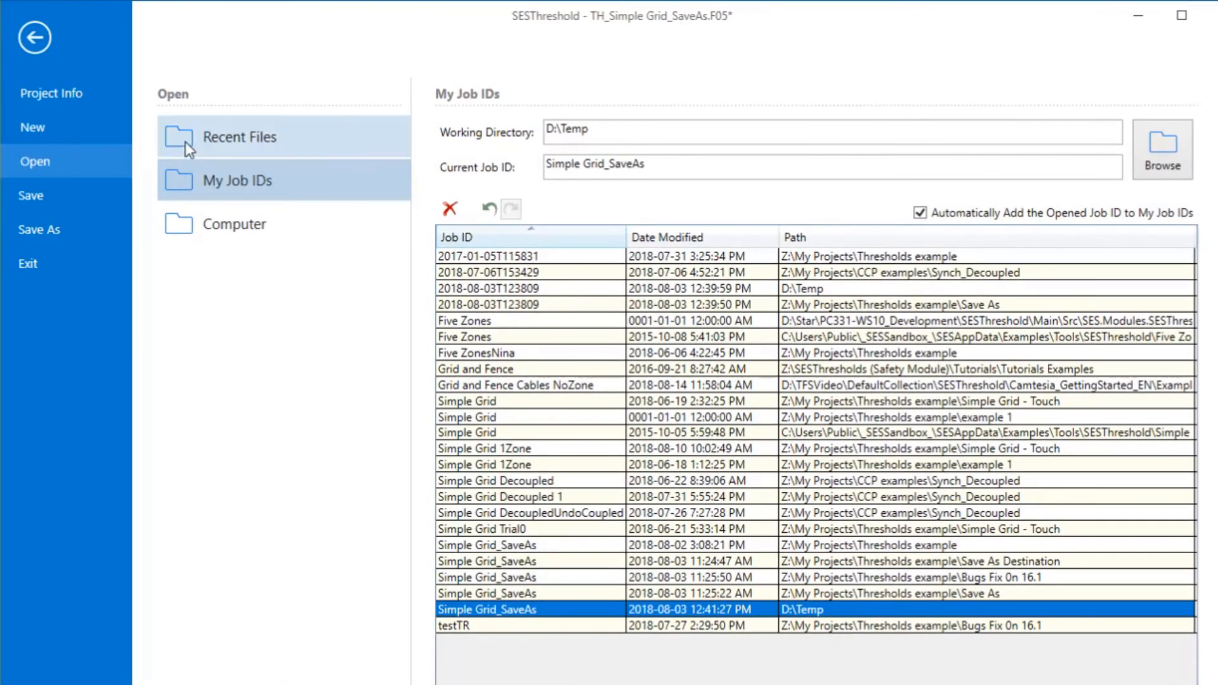
click(186, 142)
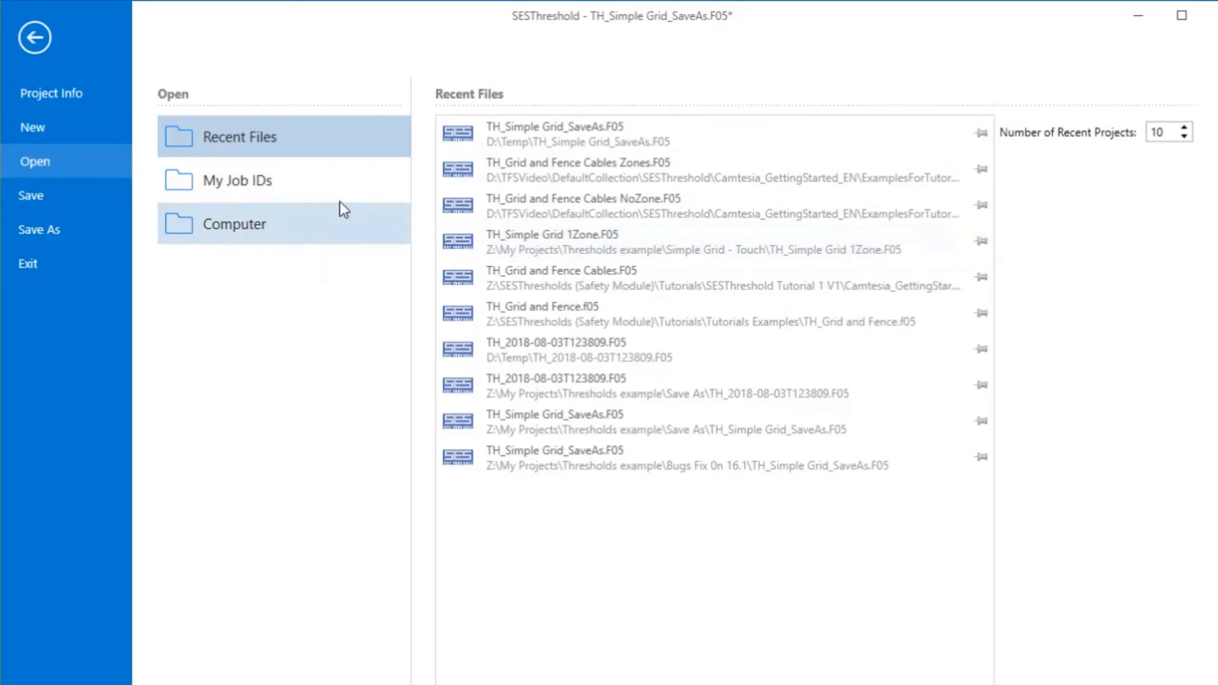
click(182, 224)
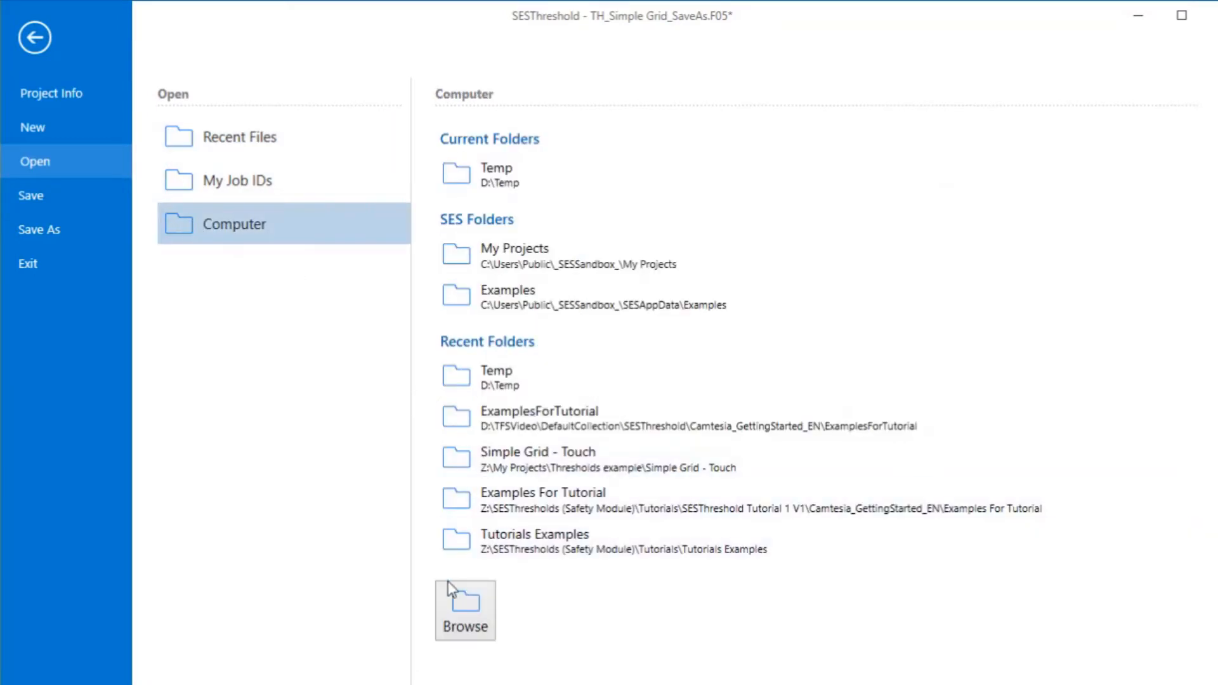
Add the Grid and Fence Cables Zones project to the list of My Job IDs.
click(196, 184)
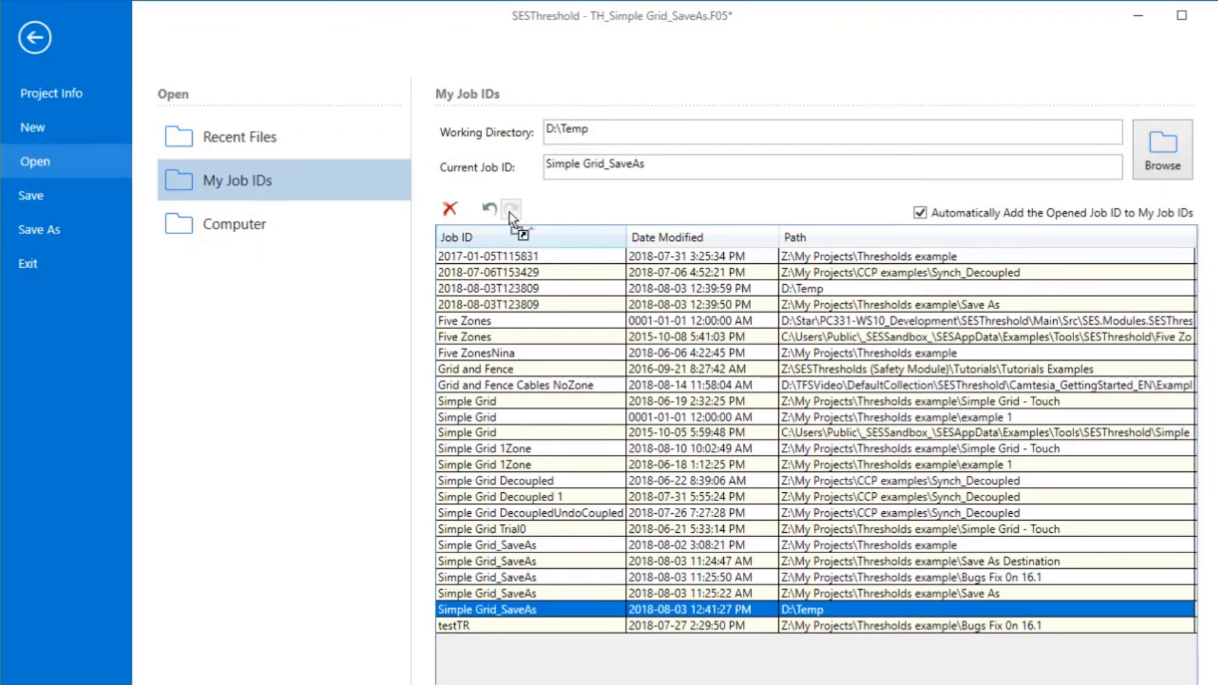
drag(664, 165, 665, 164)
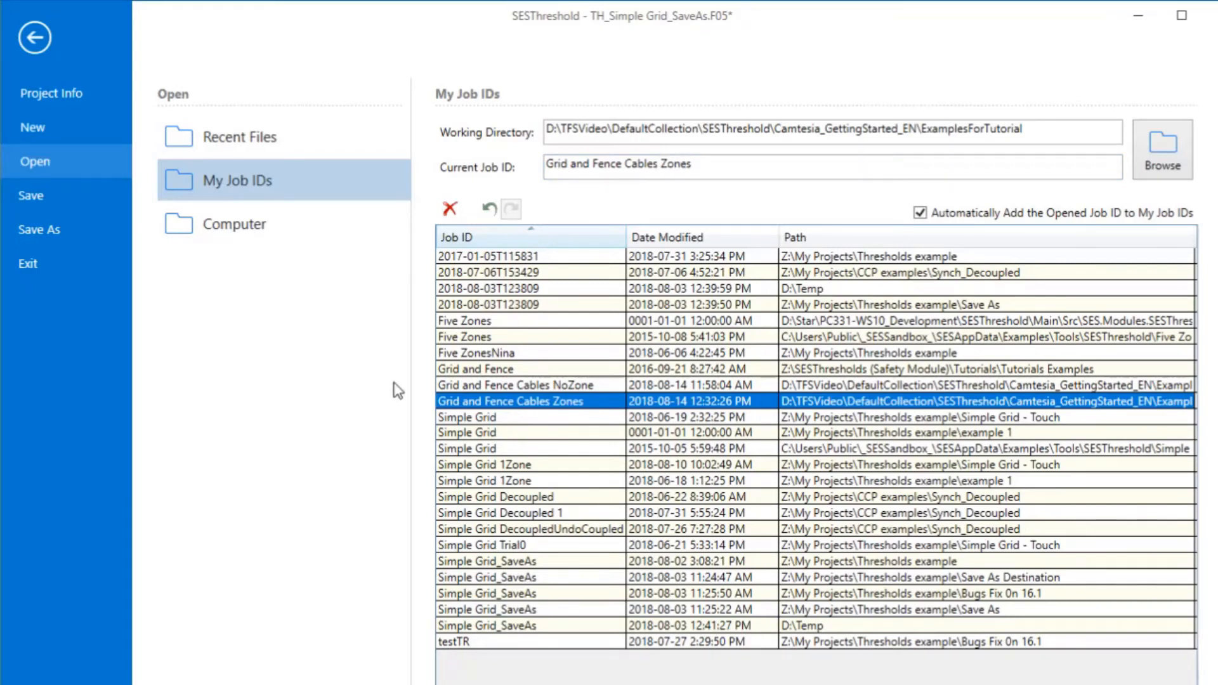
Create a new project linked to the computation database file MZ_Simple Grid.F21.
click(55, 130)
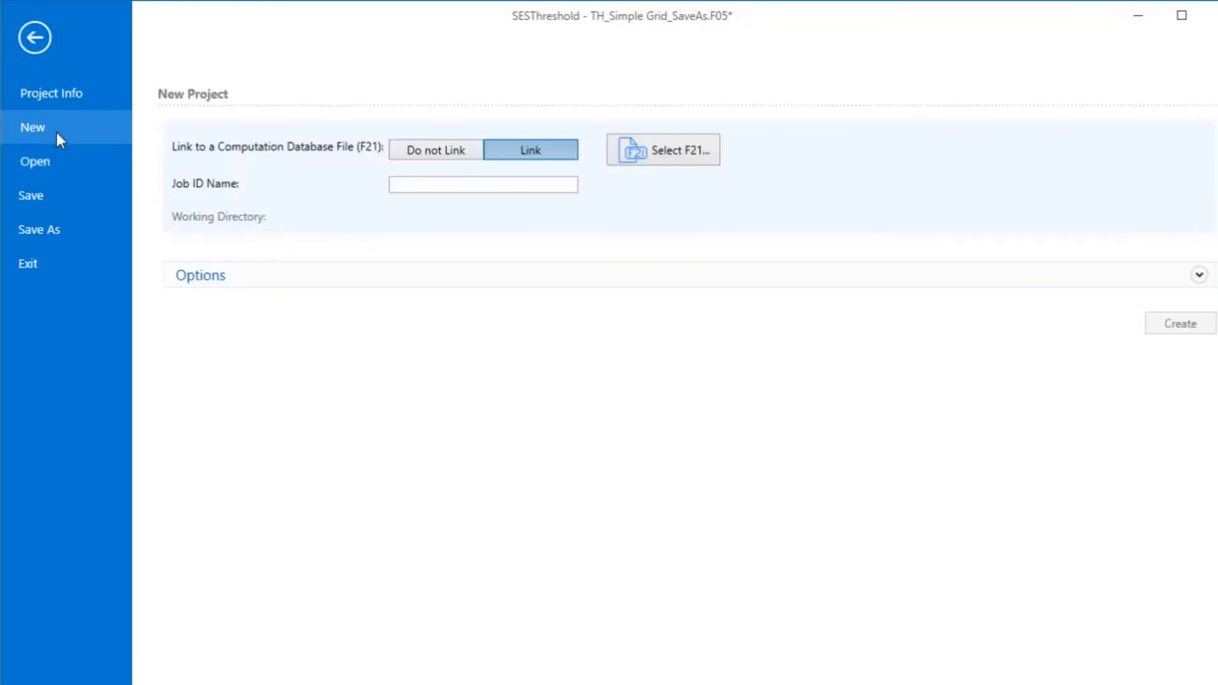
click(653, 154)
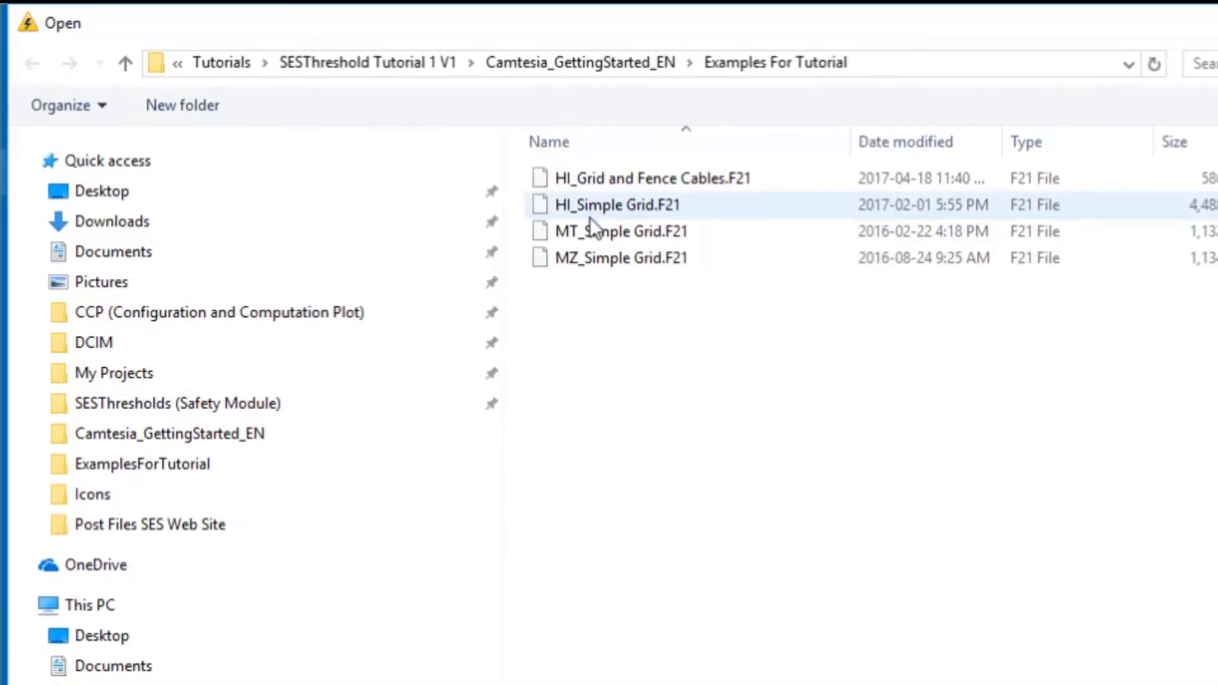
click(576, 269)
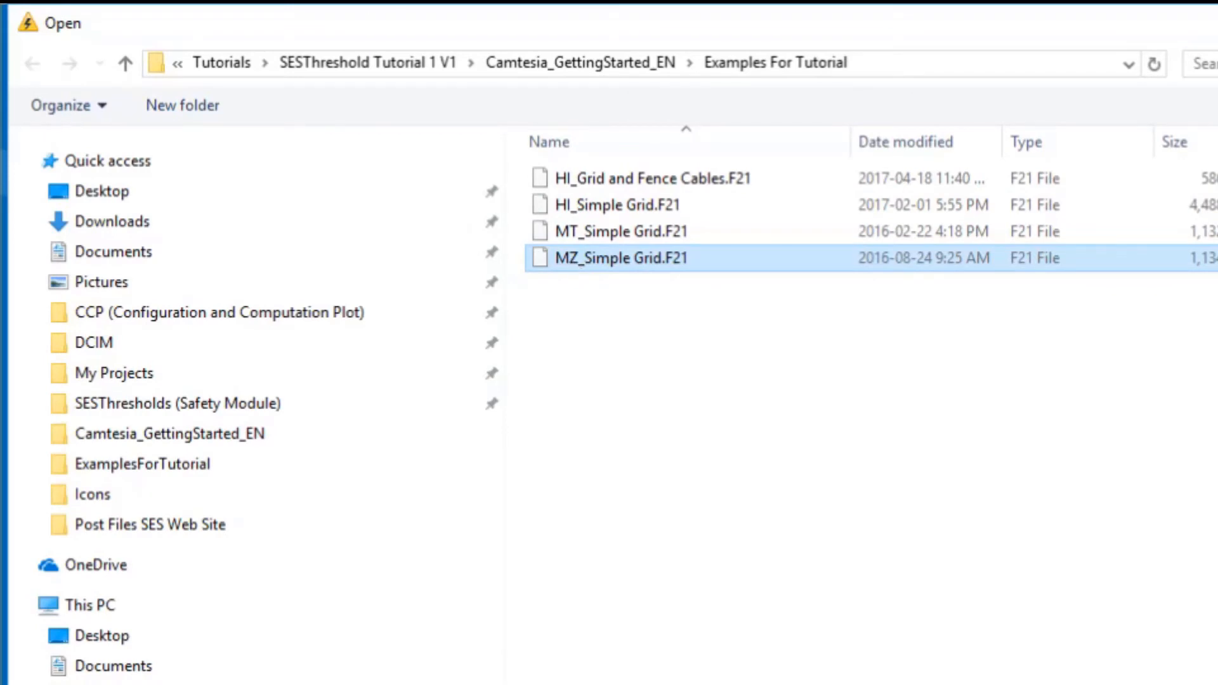
key(Return)
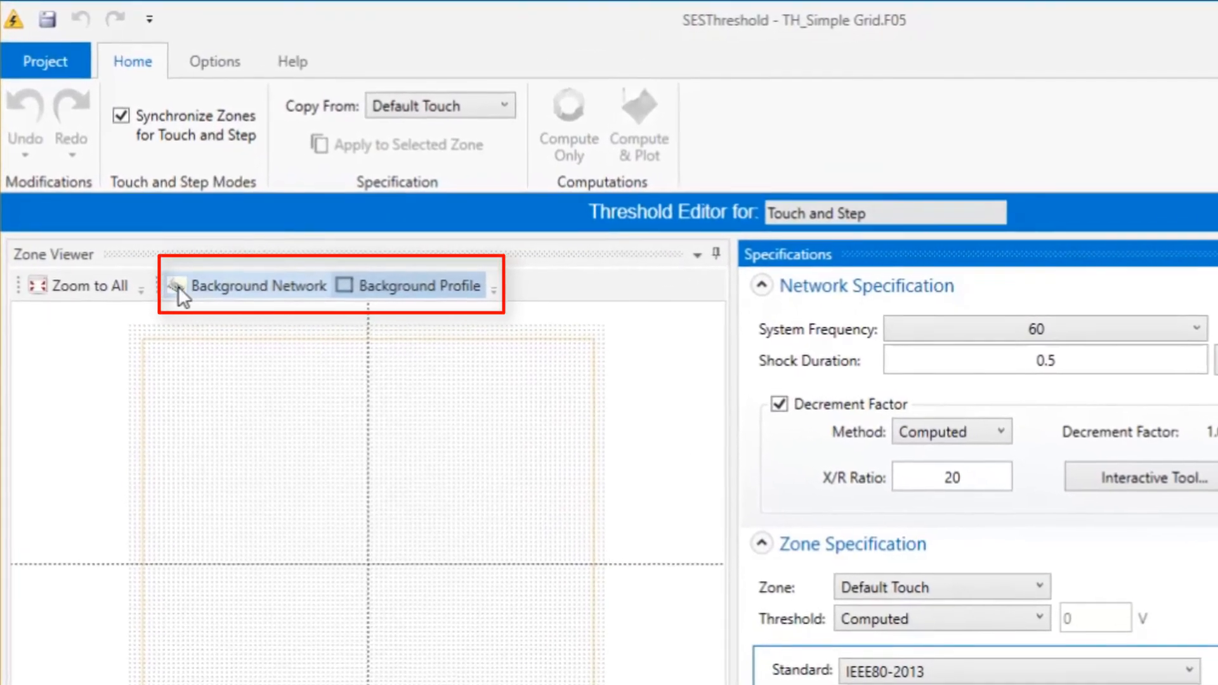
click(132, 213)
click(178, 286)
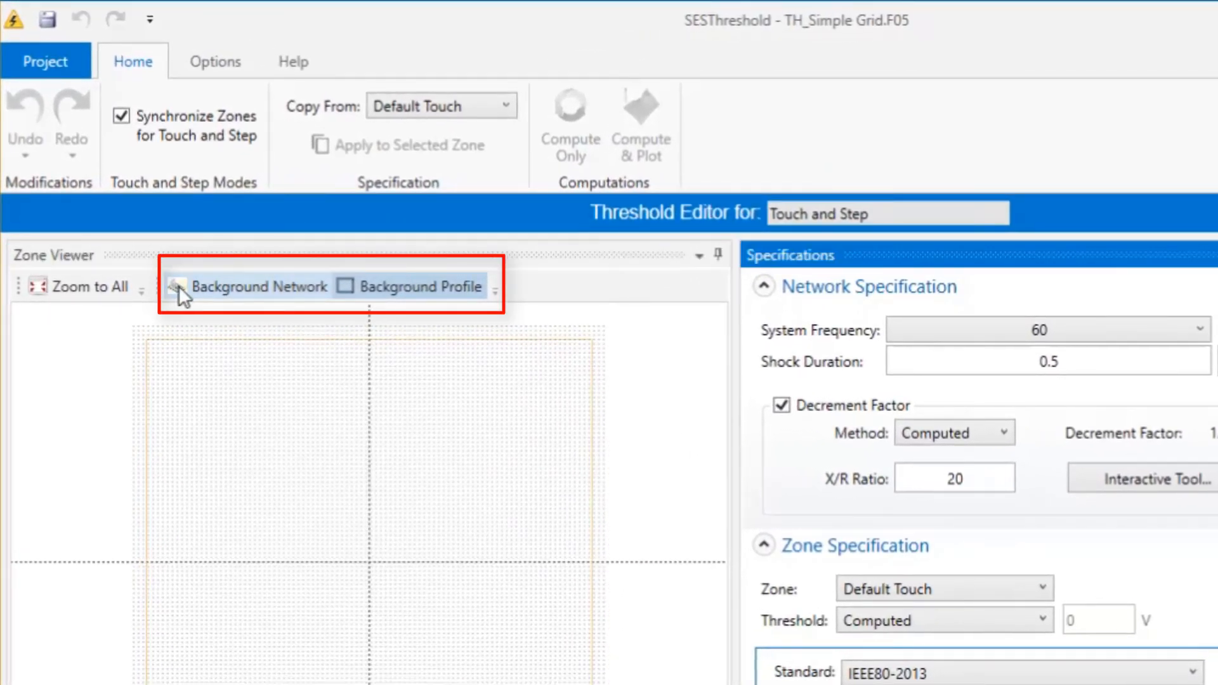
click(348, 285)
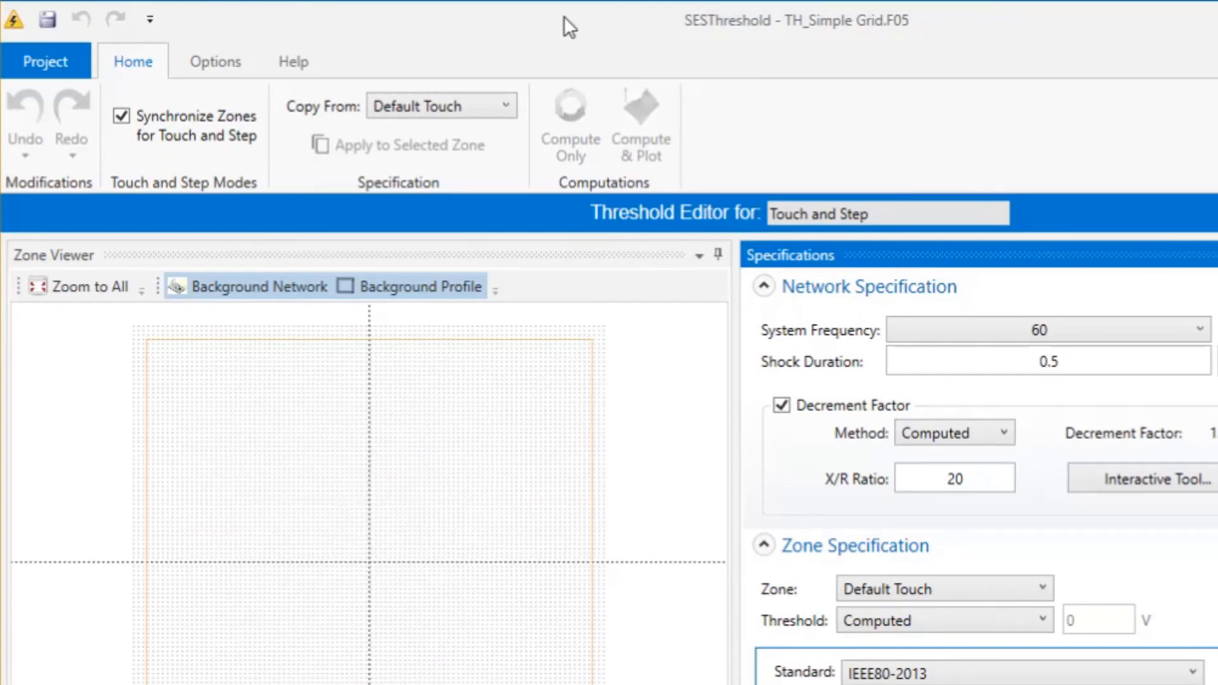
Create another new project with the Do not Link option, without a computation database file (F21).
click(59, 62)
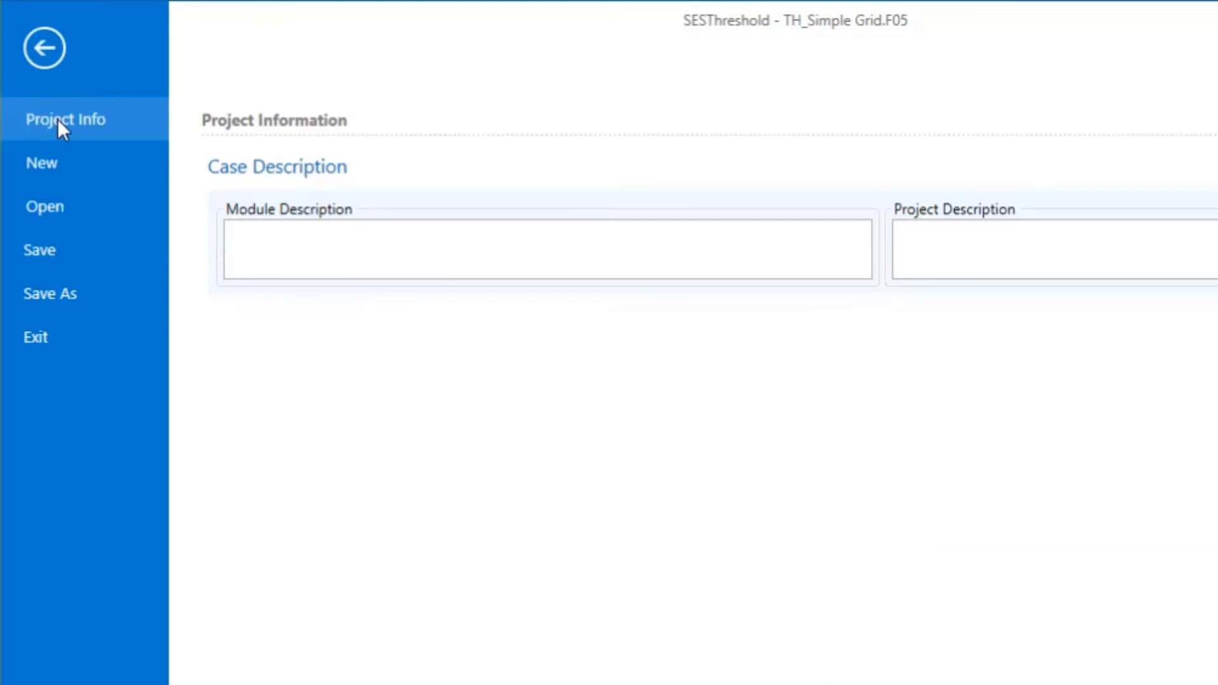
click(59, 167)
click(527, 196)
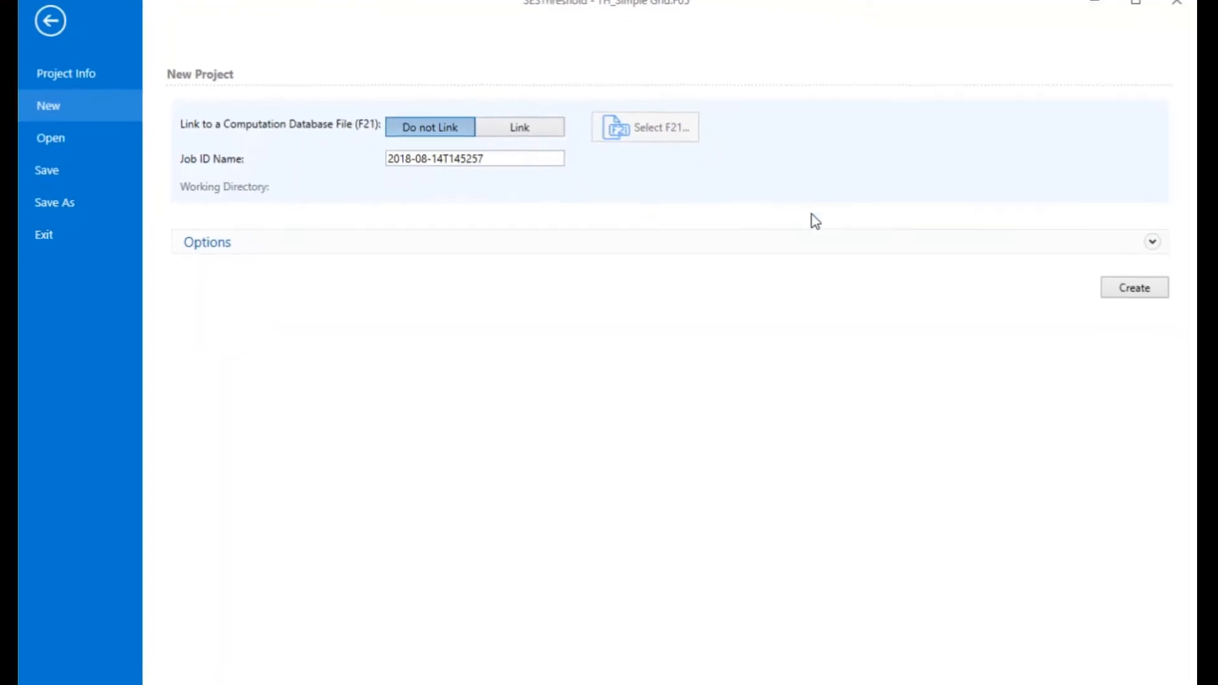
click(844, 199)
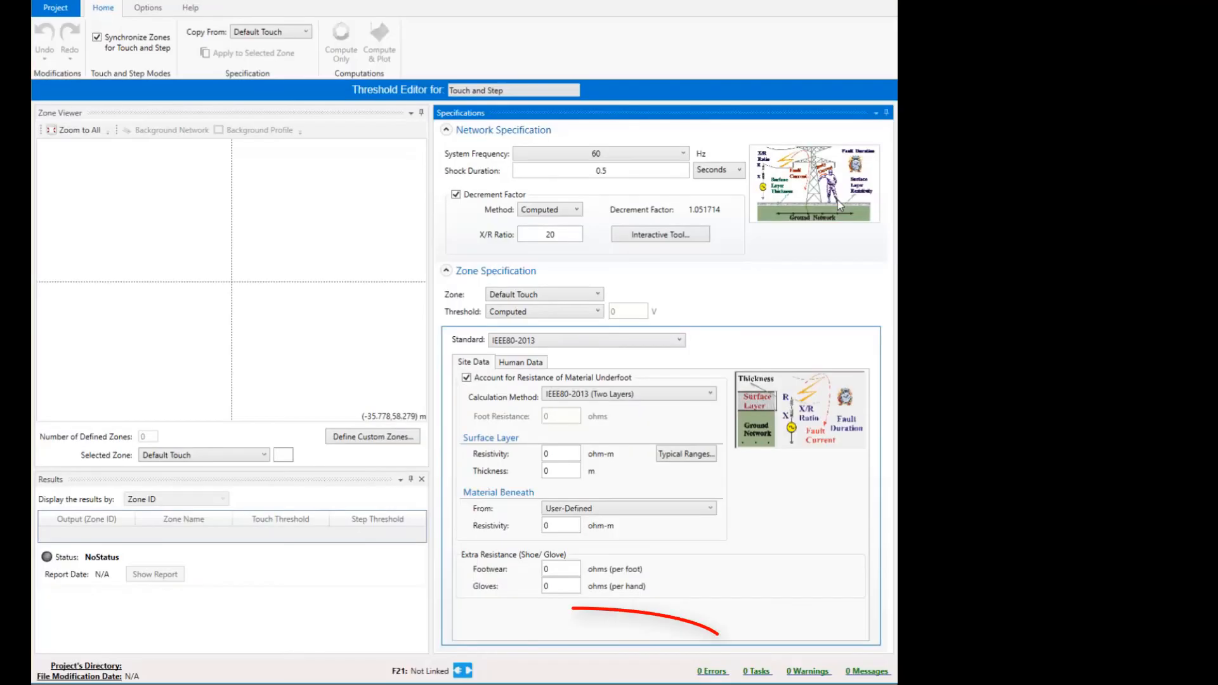